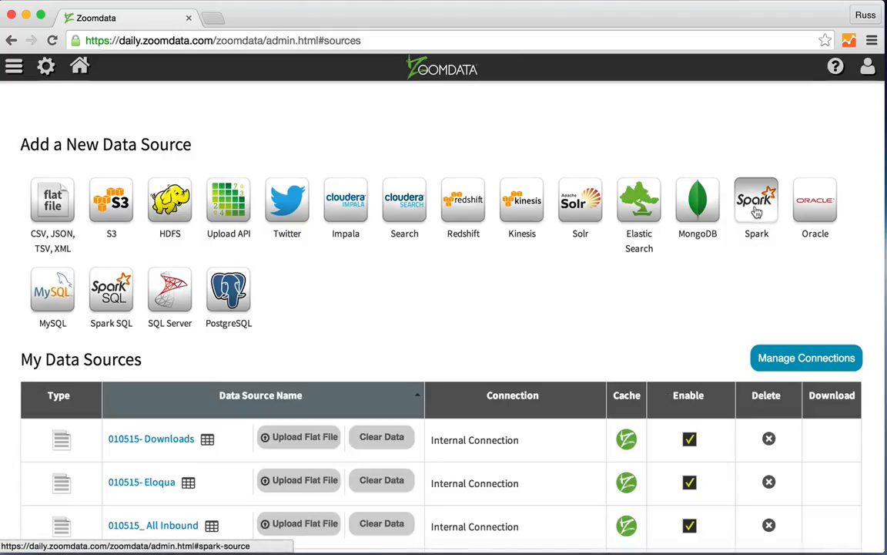
- Open the Spark settings and review the Hadoop distribution options without changing the configuration
{"action": "left_click", "coordinate": [757, 213]}
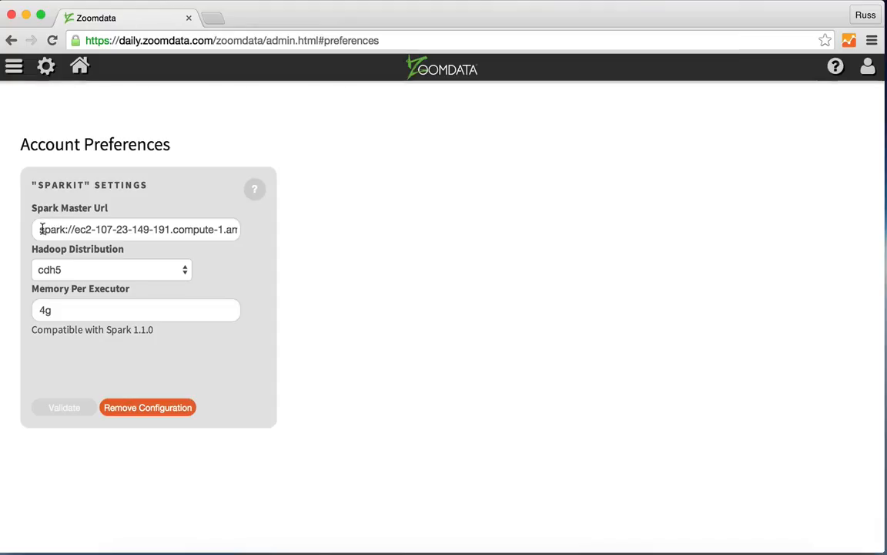
{"action": "left_click", "coordinate": [69, 273]}
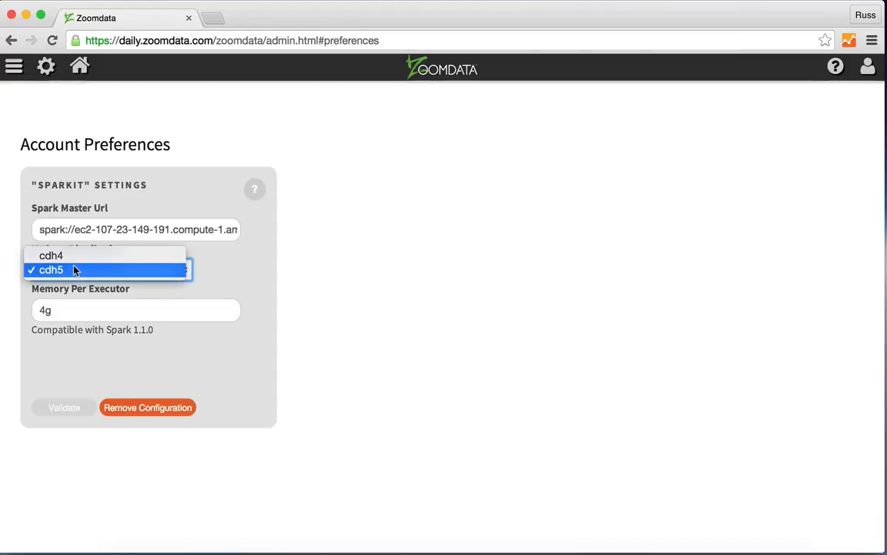
{"action": "left_click", "coordinate": [115, 317]}
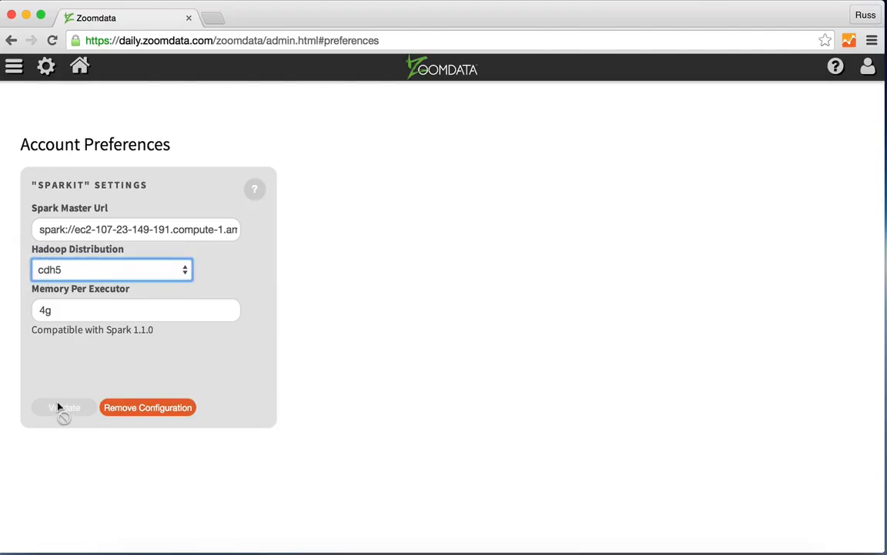
{"action": "left_click", "coordinate": [45, 71]}
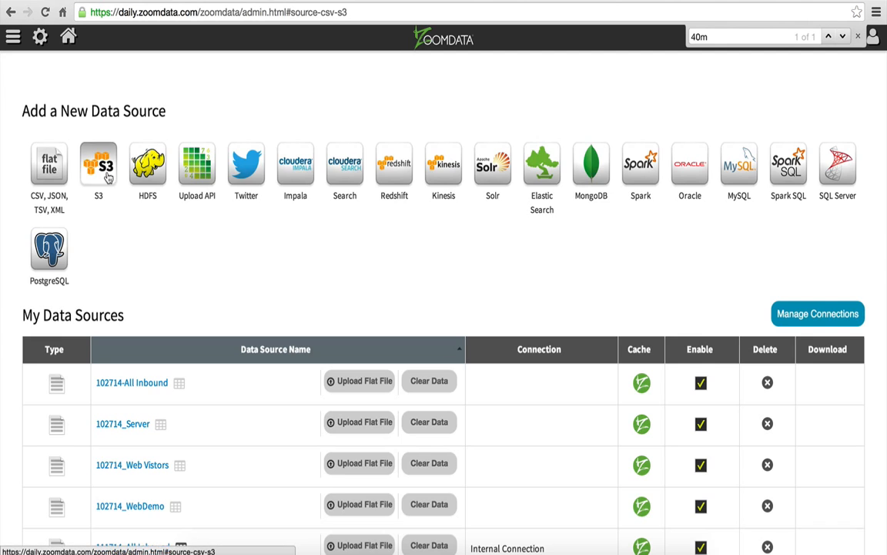
- Start a new S3 data source named "My Sales Data" and continue to its file path settings
{"action": "left_click", "coordinate": [98, 166]}
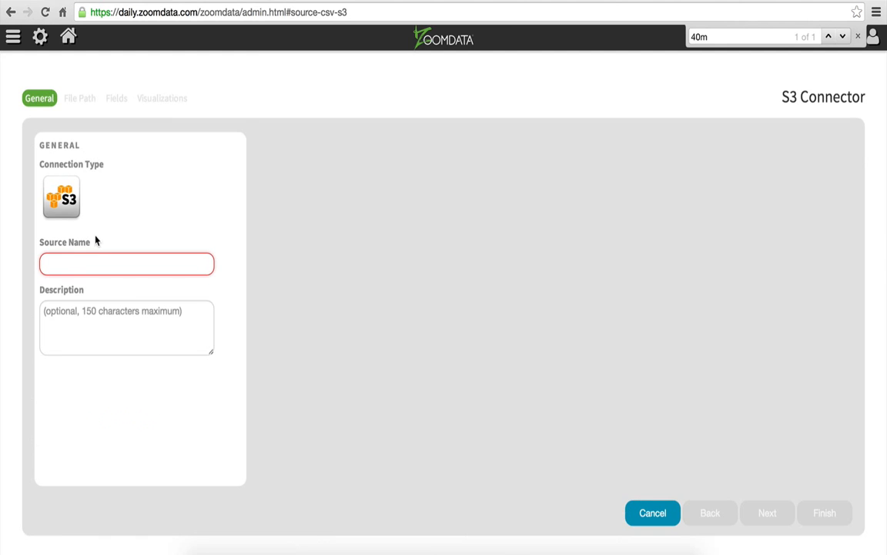
{"action": "left_click", "coordinate": [83, 262]}
{"action": "type", "text": "My Sales Data"}
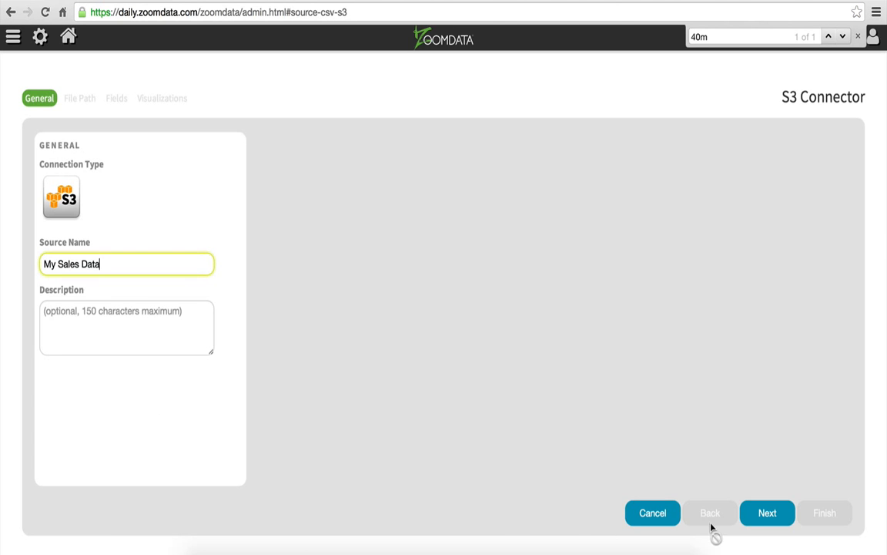
{"action": "left_click", "coordinate": [768, 512]}
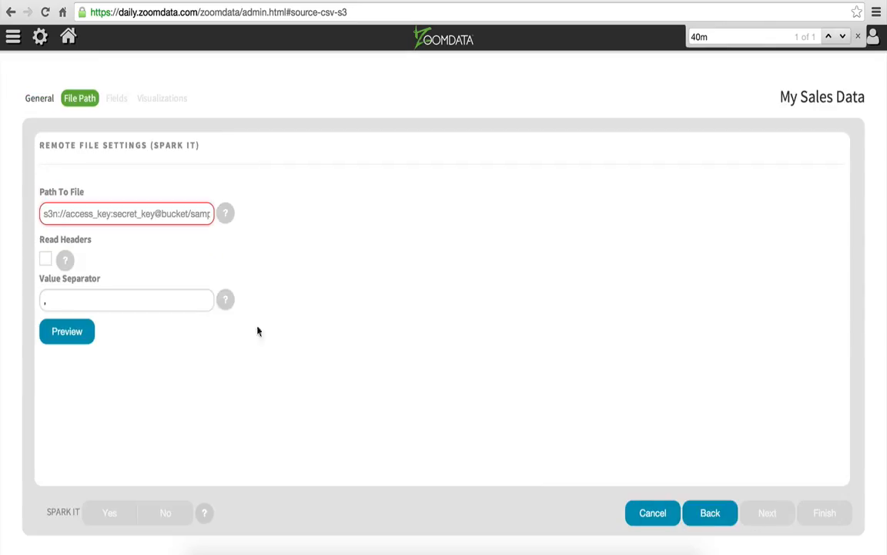
- Paste the S3 path with its access and secret keys for real_time_sales_40M.csv, set the value separator to ";" and preview the data
{"action": "left_click", "coordinate": [180, 213]}
{"action": "key", "text": "ctrl+v"}
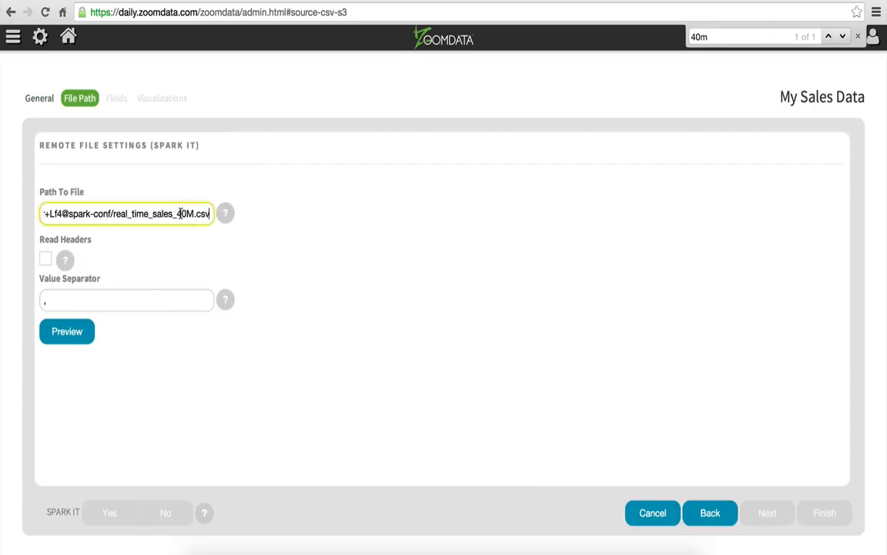
{"action": "left_click", "coordinate": [39, 300]}
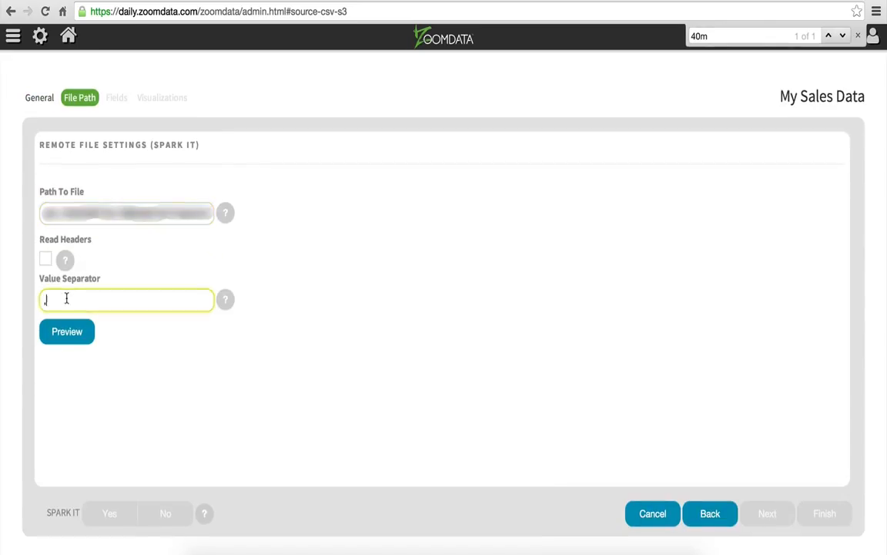
{"action": "key", "text": "BackSpace"}
{"action": "type", "text": ";"}
{"action": "left_click", "coordinate": [54, 337]}
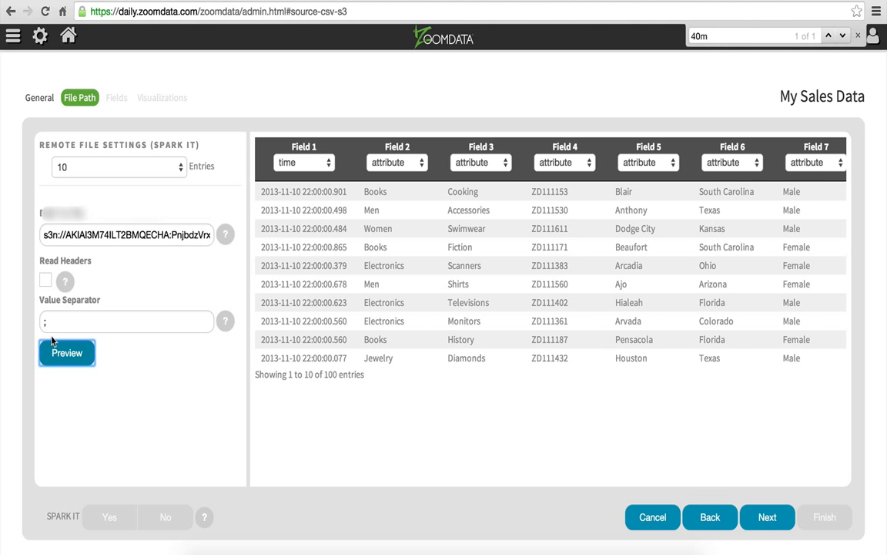
{"action": "scroll", "coordinate": [567, 282], "scroll_direction": "right", "scroll_amount": 10}
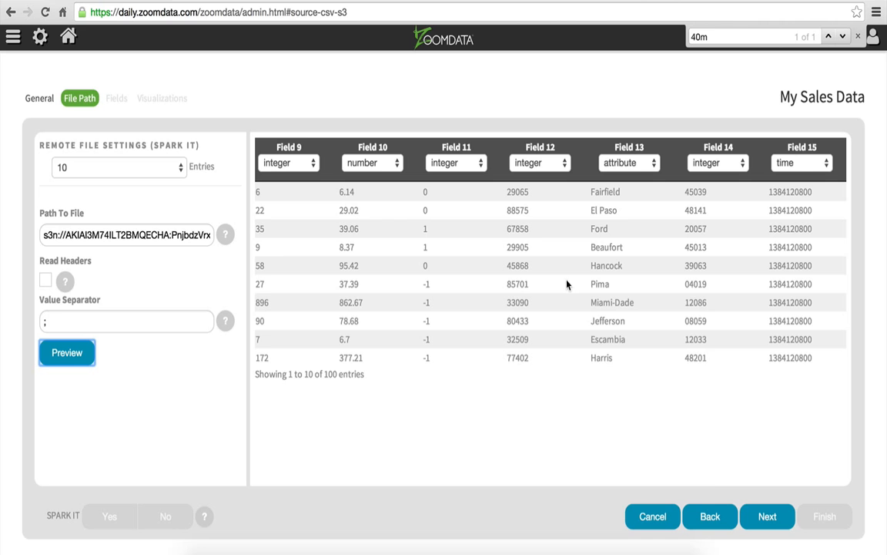
- Review the field labels and types of the sales data source and proceed to its visualization settings
{"action": "left_click", "coordinate": [755, 515]}
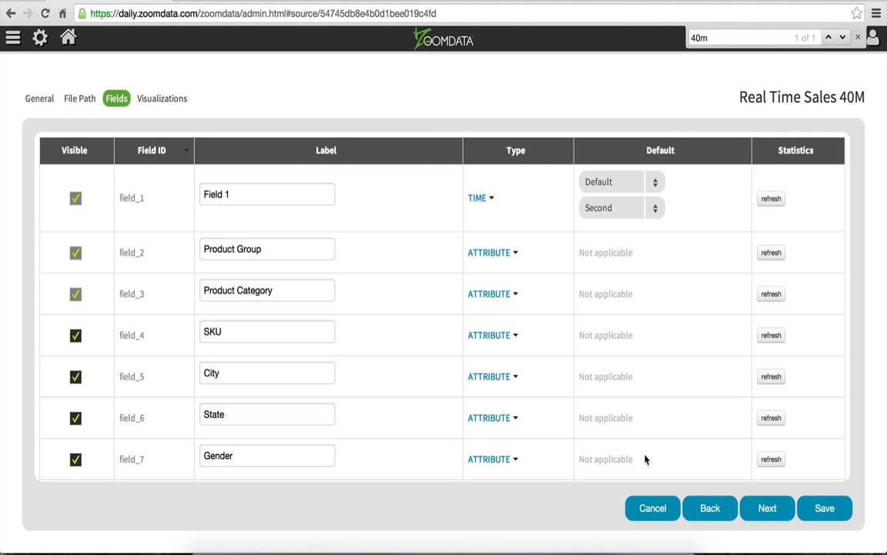
{"action": "scroll", "coordinate": [645, 460], "scroll_direction": "down", "scroll_amount": 10}
{"action": "scroll", "coordinate": [645, 460], "scroll_direction": "up", "scroll_amount": 10}
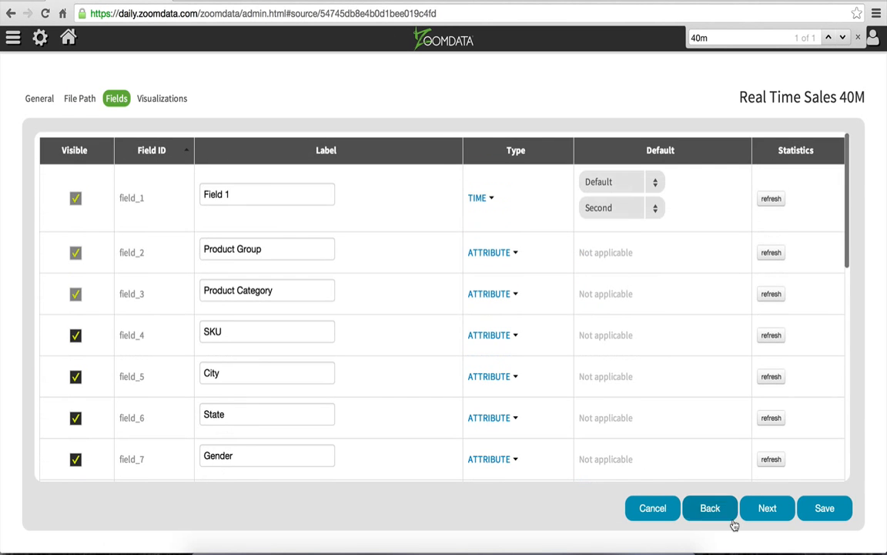
{"action": "left_click", "coordinate": [765, 508]}
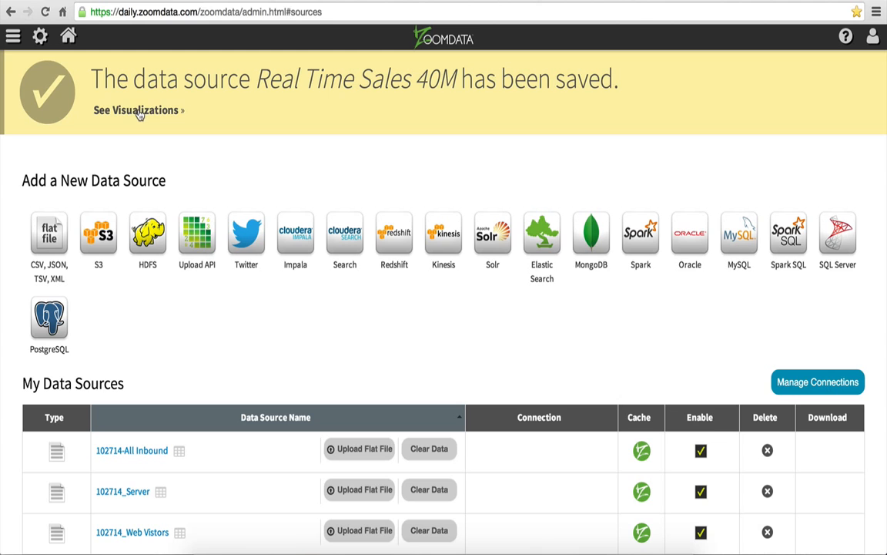
- Open the visualizations of the saved Real Time Sales 40M source and display it as a horizontal bar chart
{"action": "left_click", "coordinate": [140, 114]}
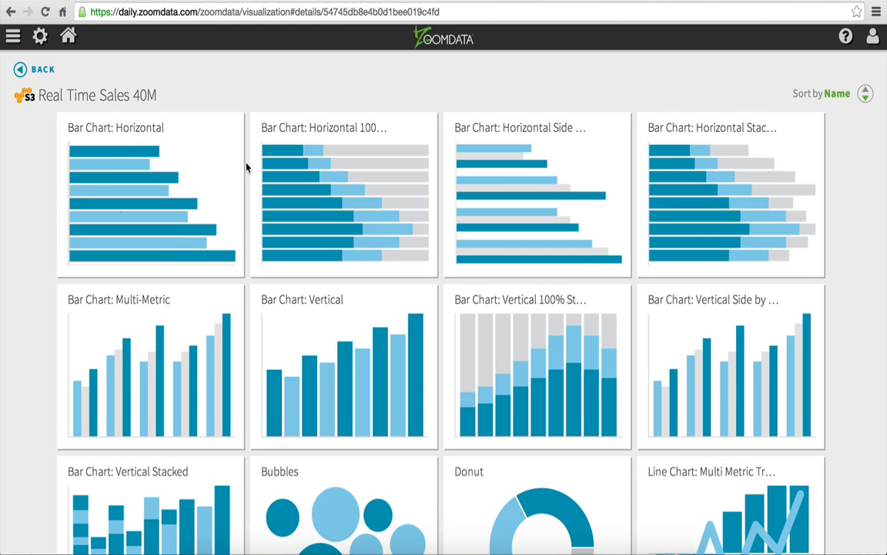
{"action": "left_click", "coordinate": [135, 210]}
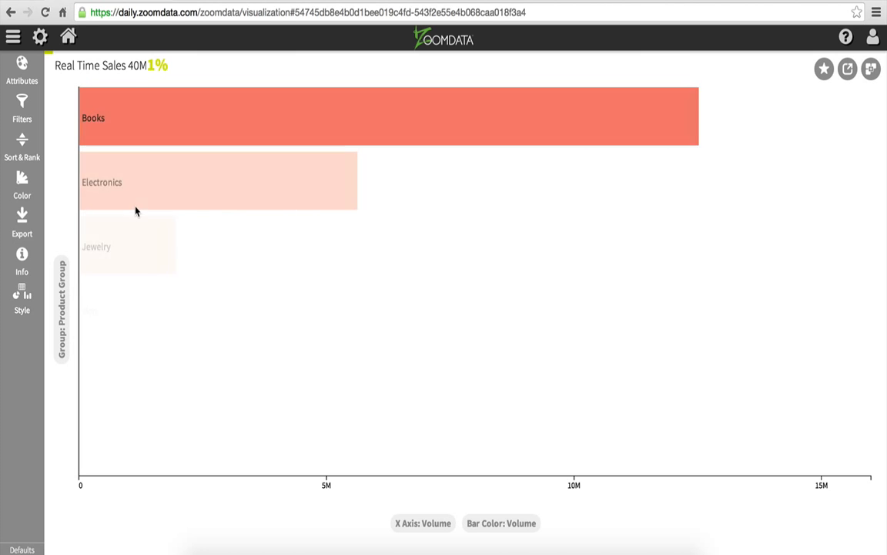
{"action": "mouse_move", "coordinate": [123, 133]}
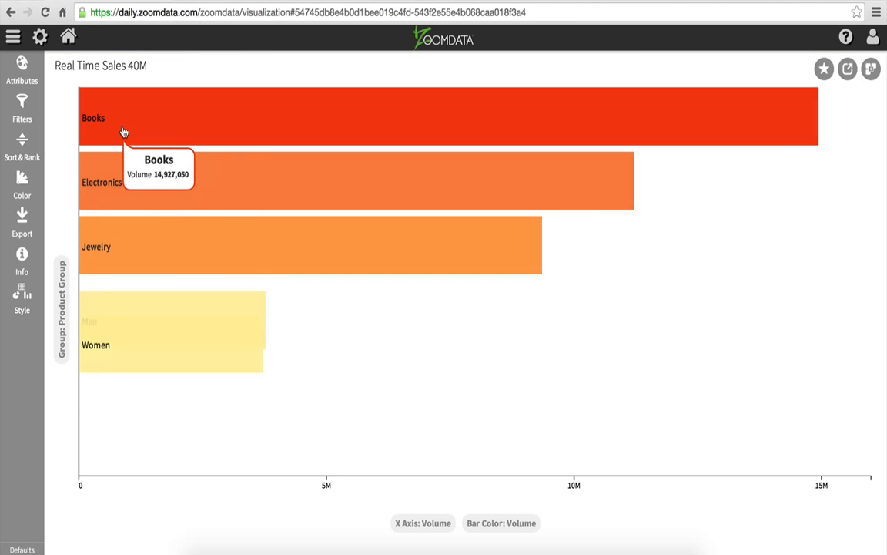
{"action": "mouse_move", "coordinate": [78, 245]}
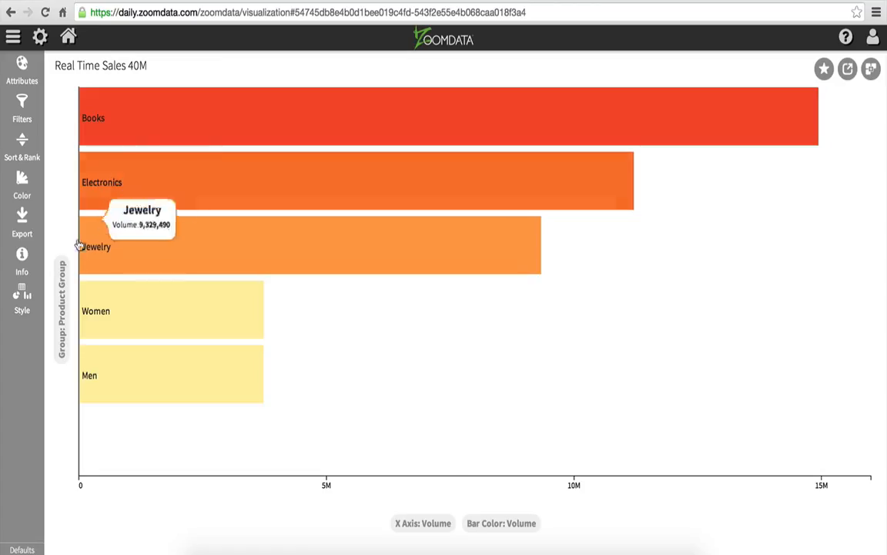
- Group the bar chart by State and zoom into California by City
{"action": "left_click", "coordinate": [62, 287]}
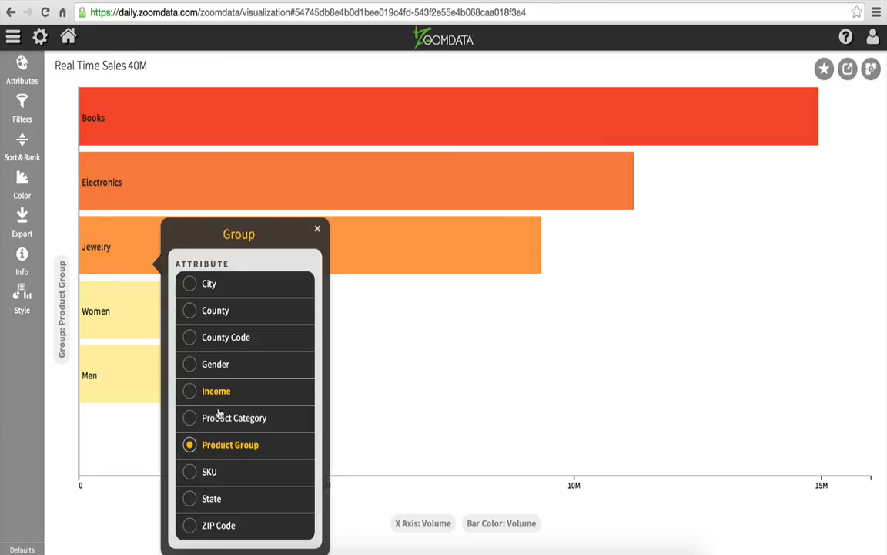
{"action": "left_click", "coordinate": [211, 498]}
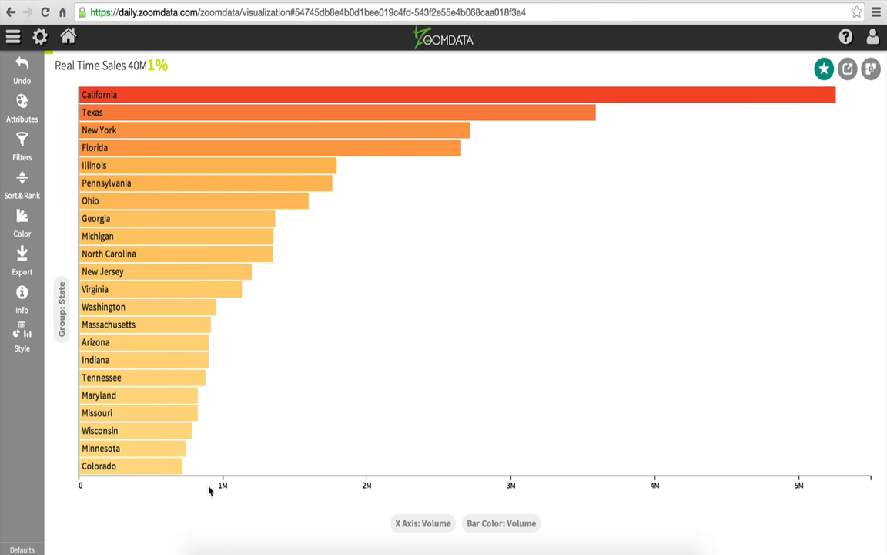
{"action": "left_click", "coordinate": [154, 98]}
{"action": "left_click", "coordinate": [126, 93]}
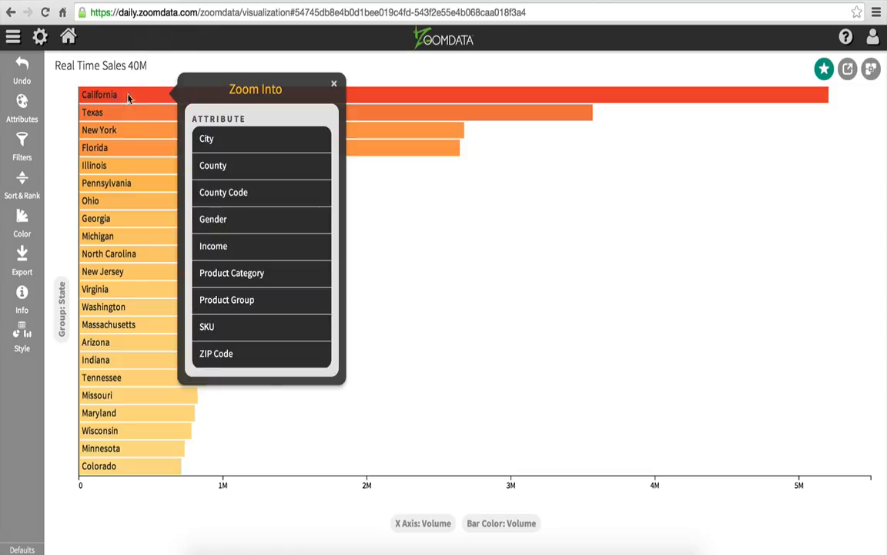
{"action": "left_click", "coordinate": [207, 140]}
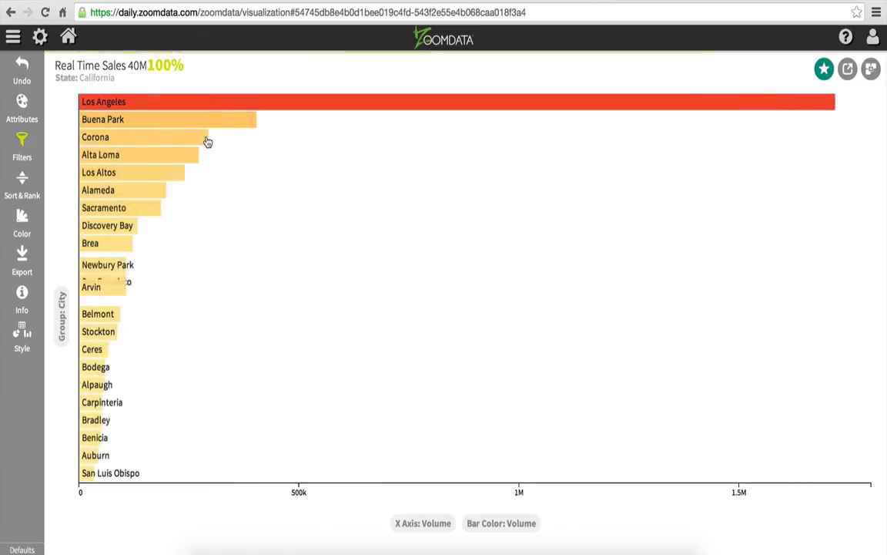
- Add an Income filter that includes $25,000 to $50,000, $50,000 to $75,000 and $75,000 to $100,000
{"action": "left_click", "coordinate": [23, 142]}
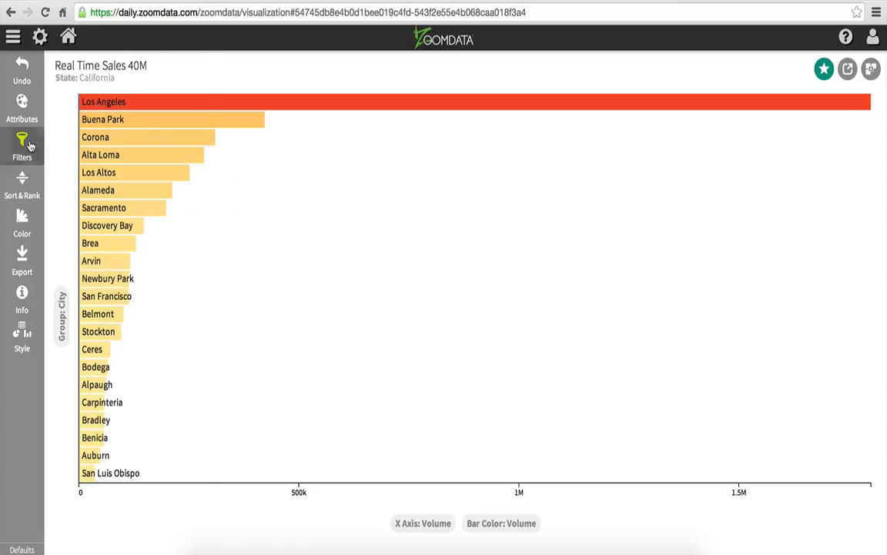
{"action": "left_click", "coordinate": [120, 236]}
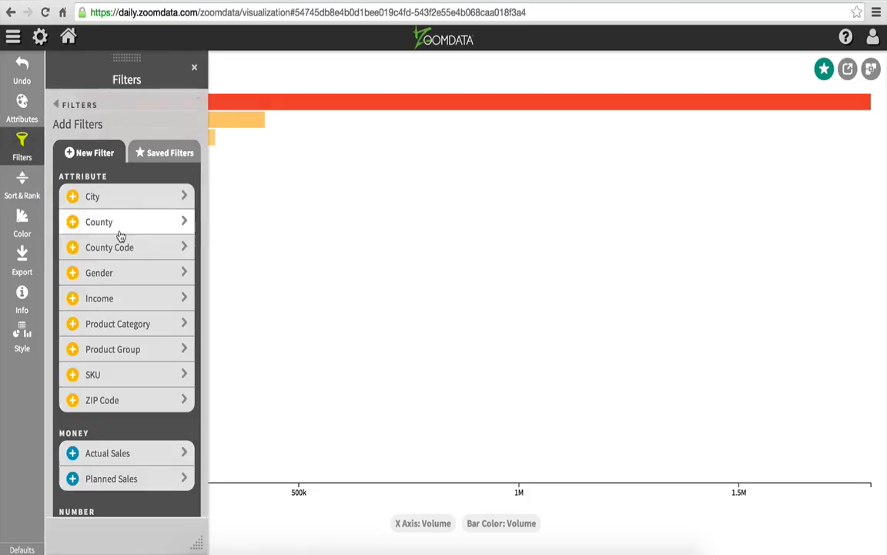
{"action": "left_click", "coordinate": [110, 299]}
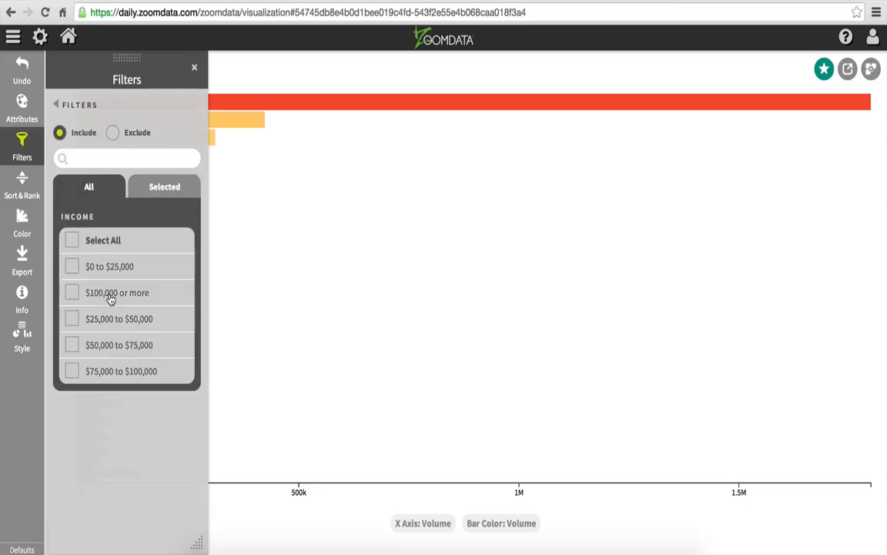
{"action": "left_click", "coordinate": [75, 319]}
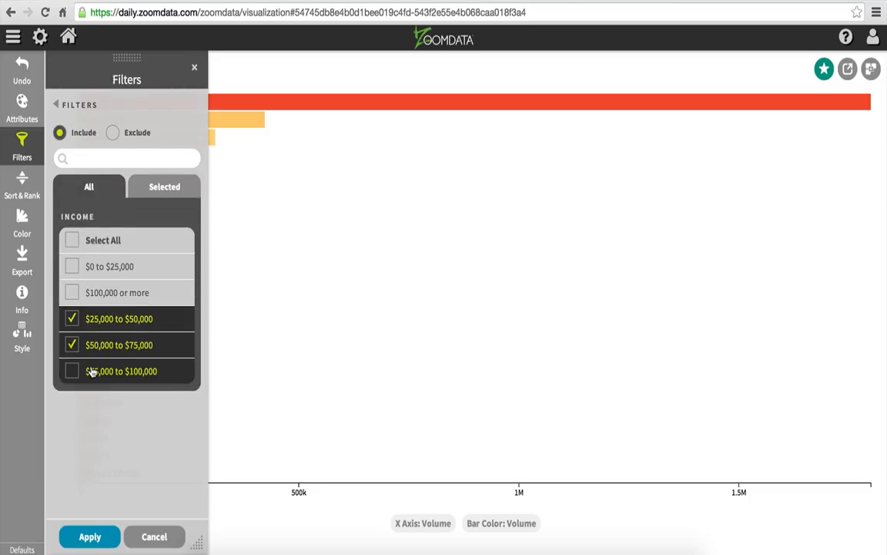
{"action": "left_click", "coordinate": [90, 537]}
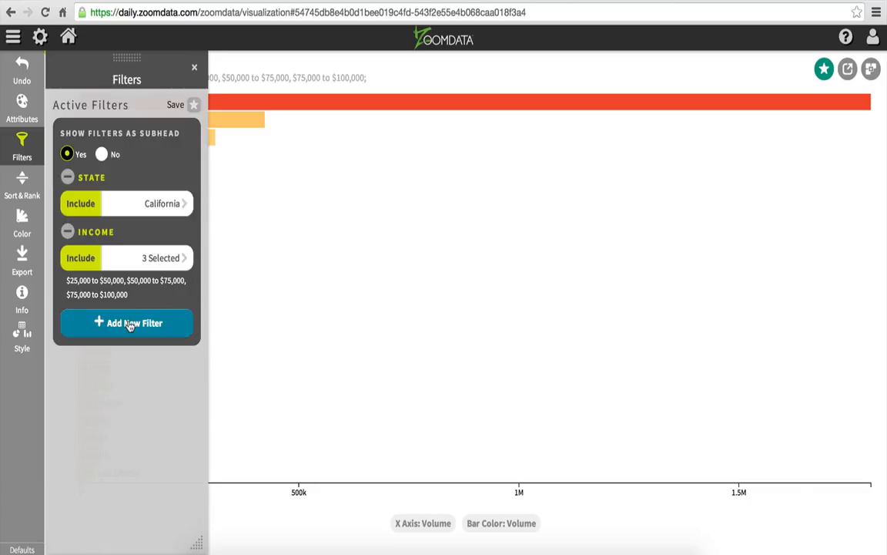
{"action": "left_click", "coordinate": [195, 71]}
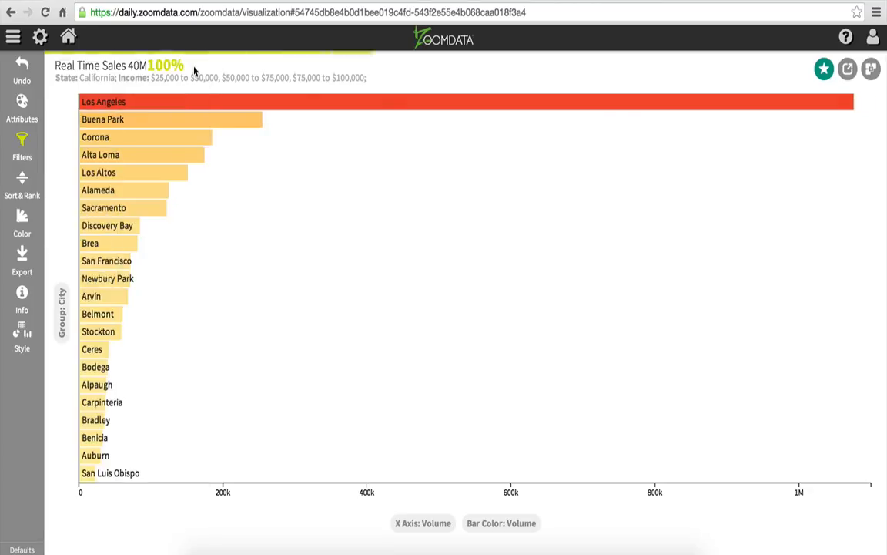
- Add a Donut chart from Real Time Sales 40M beside the bar chart and group it by Gender
{"action": "mouse_move", "coordinate": [734, 101]}
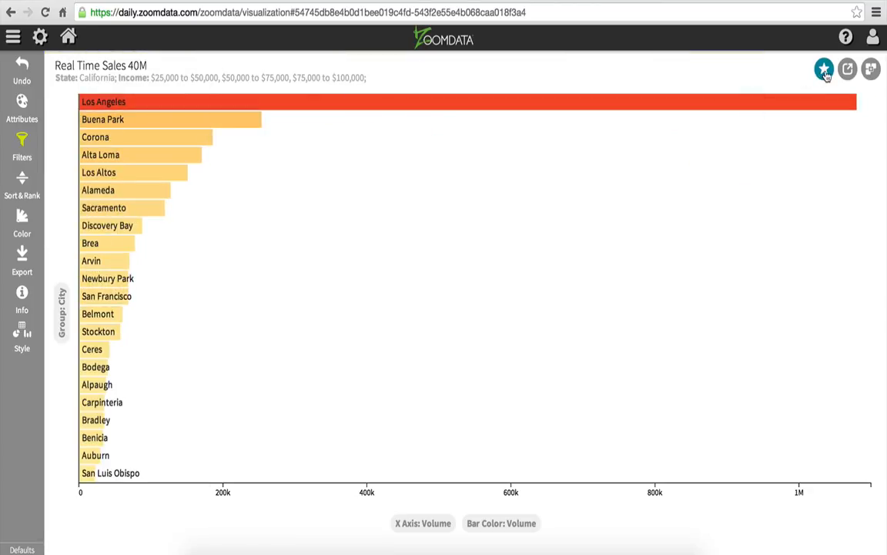
{"action": "left_click", "coordinate": [871, 68]}
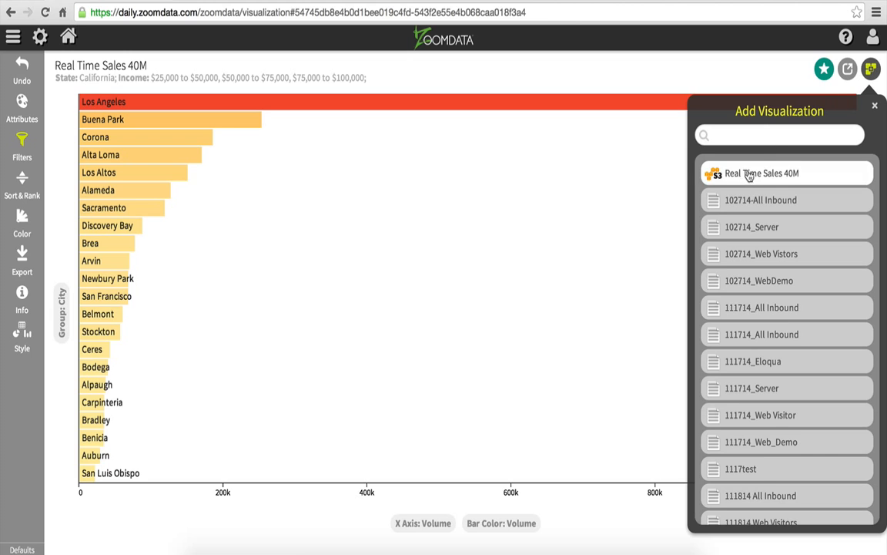
{"action": "left_click", "coordinate": [702, 173]}
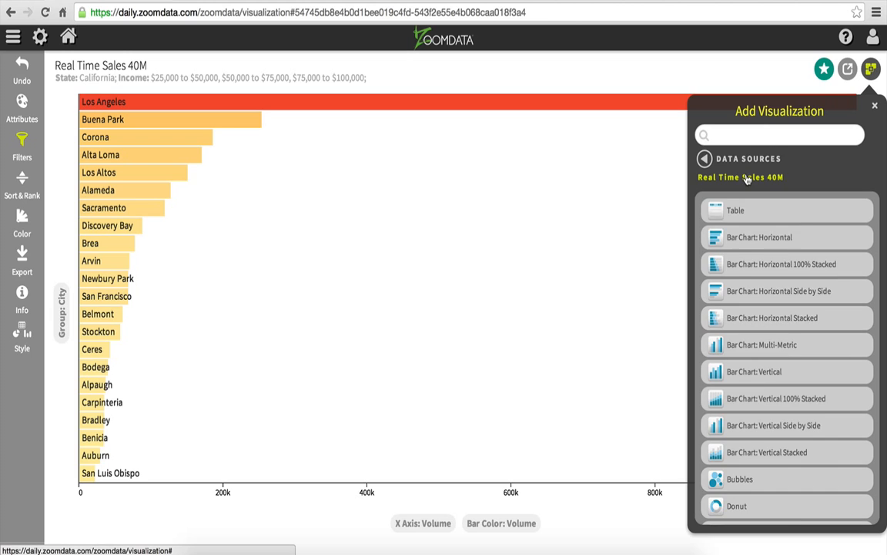
{"action": "left_click", "coordinate": [717, 507]}
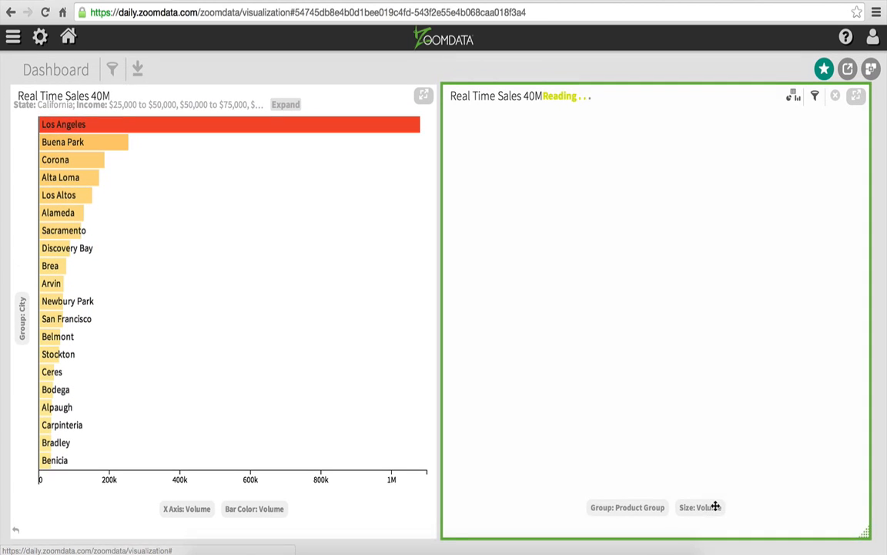
{"action": "left_click", "coordinate": [630, 510]}
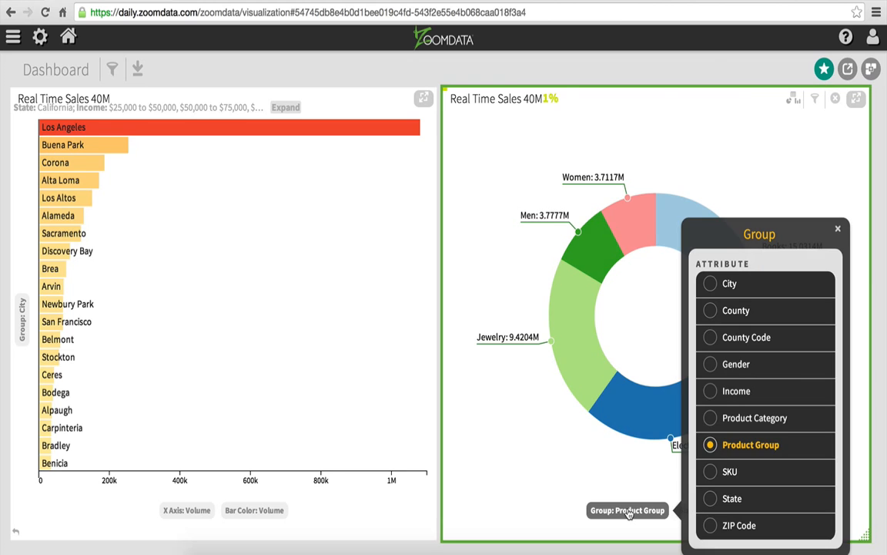
{"action": "left_click", "coordinate": [718, 366]}
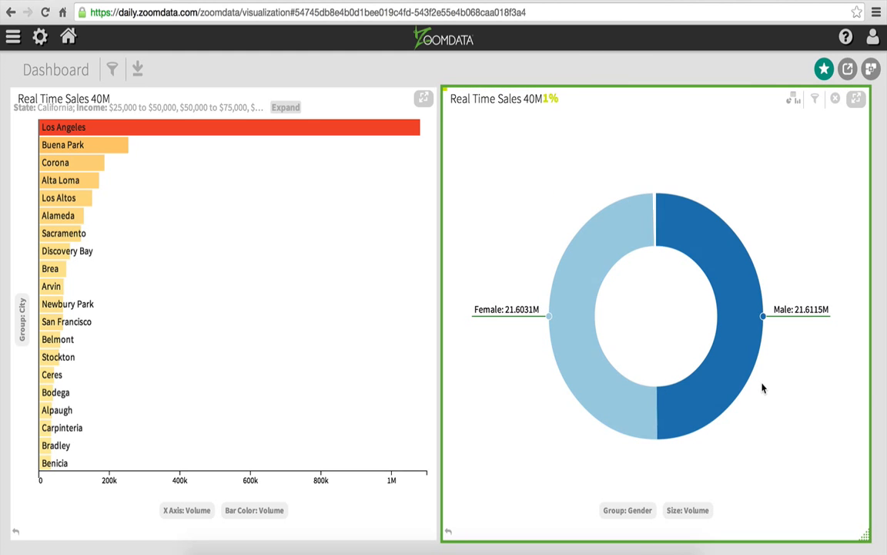
- Add a Treemap from Real Time Sales 40M to the dashboard and group it by Income
{"action": "left_click", "coordinate": [871, 69]}
{"action": "left_click", "coordinate": [741, 175]}
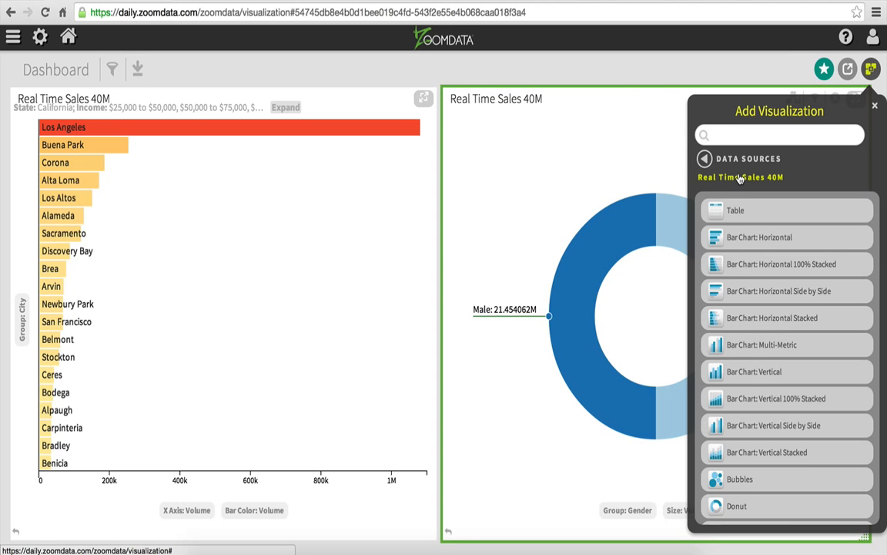
{"action": "scroll", "coordinate": [701, 402], "scroll_direction": "down", "scroll_amount": 5}
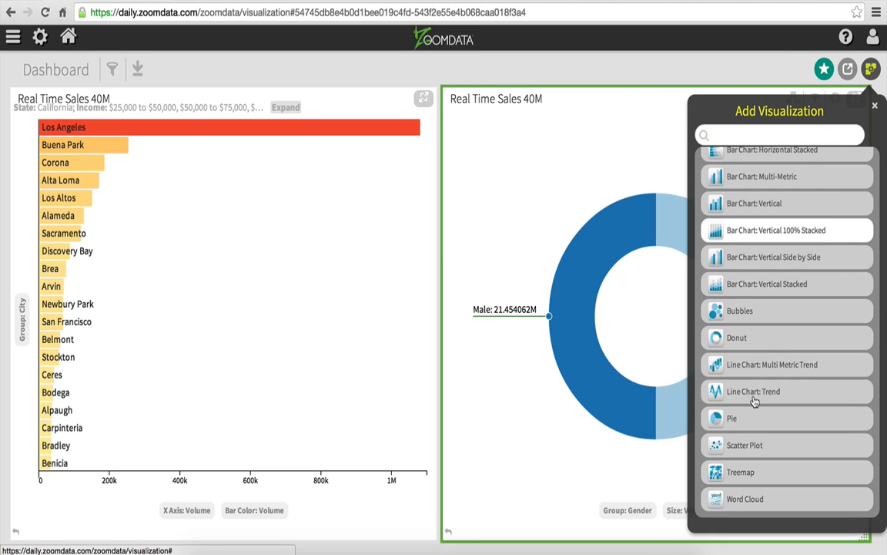
{"action": "left_click", "coordinate": [727, 474]}
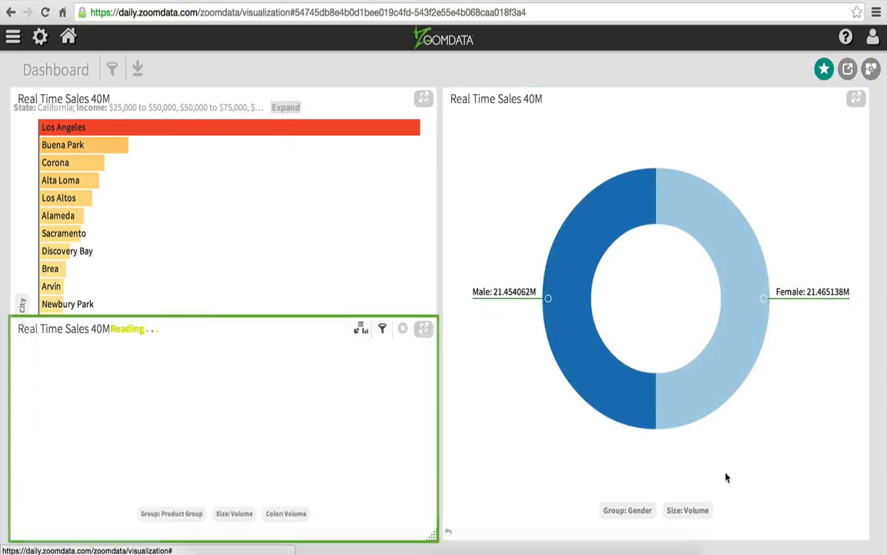
{"action": "left_click", "coordinate": [172, 513]}
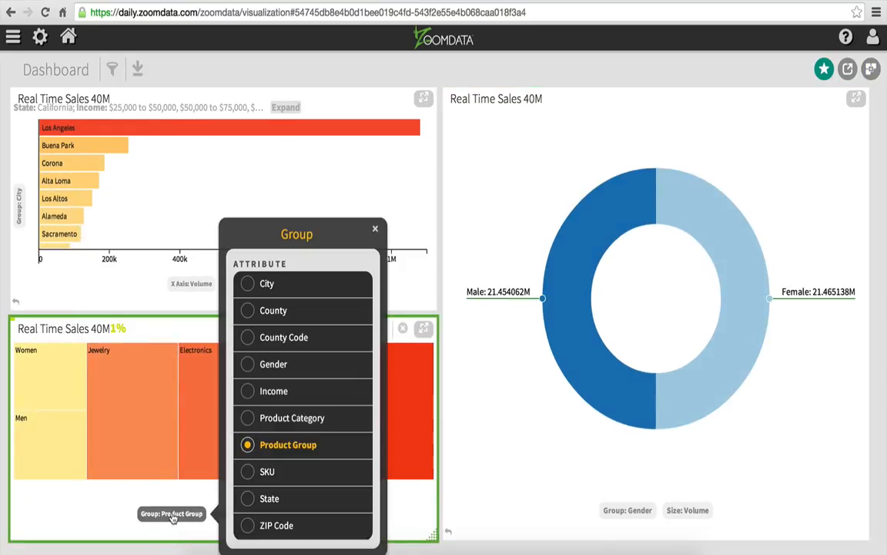
{"action": "left_click", "coordinate": [271, 393]}
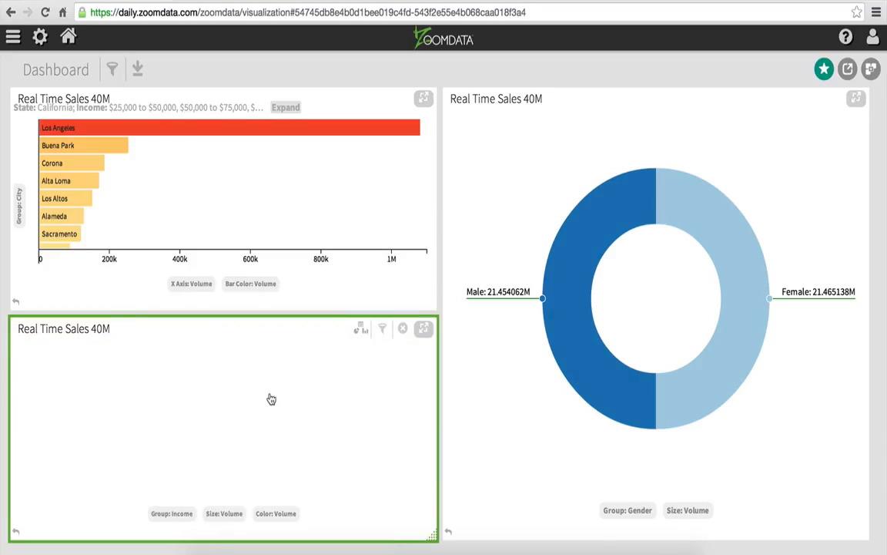
- Add a Line Chart: Trend visualization from Real Time Sales 40M to the dashboard
{"action": "left_click", "coordinate": [871, 69]}
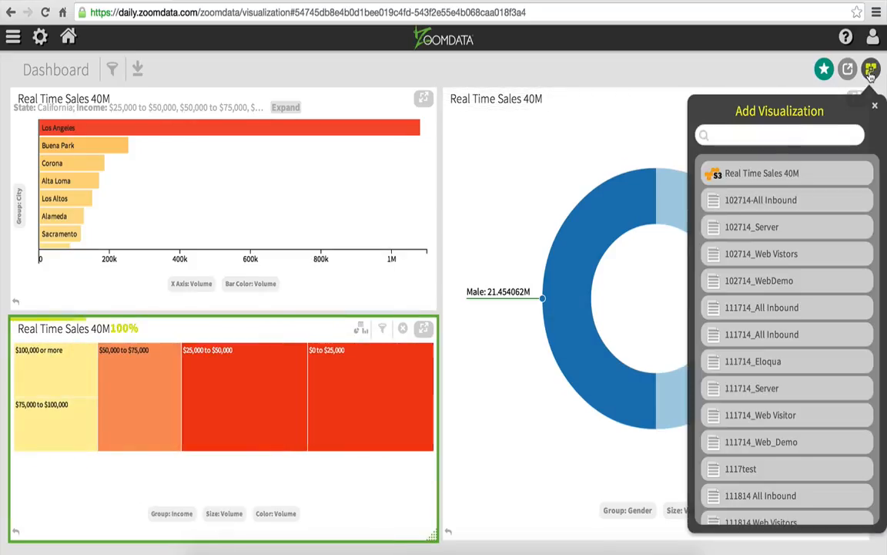
{"action": "left_click", "coordinate": [758, 174]}
{"action": "scroll", "coordinate": [717, 308], "scroll_direction": "down", "scroll_amount": 5}
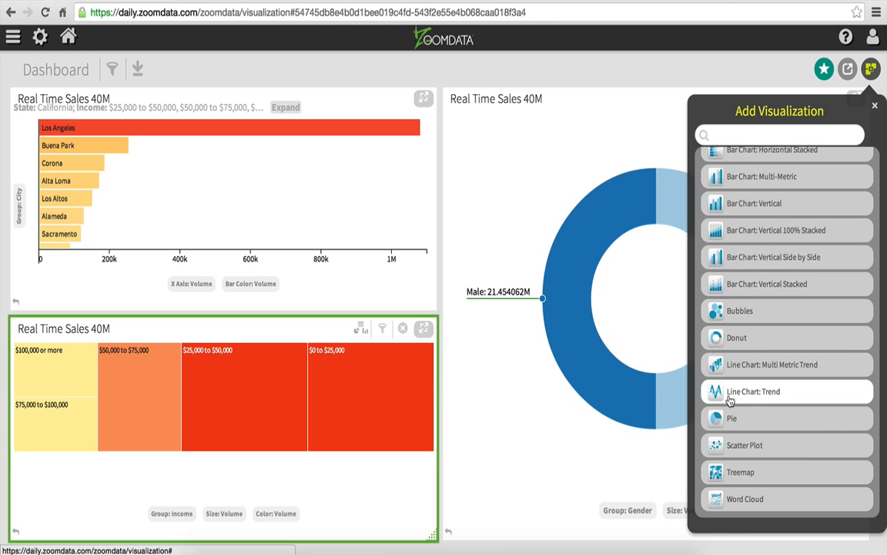
{"action": "left_click", "coordinate": [730, 395]}
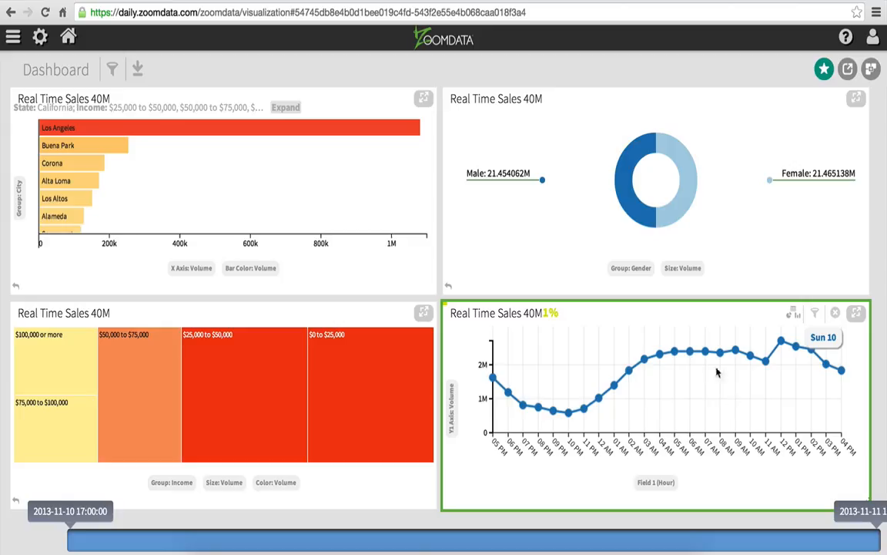
- Replace Volume on the trend chart's Y1 axis with the Actual Sales and Planned Sales metrics
{"action": "left_click", "coordinate": [453, 408]}
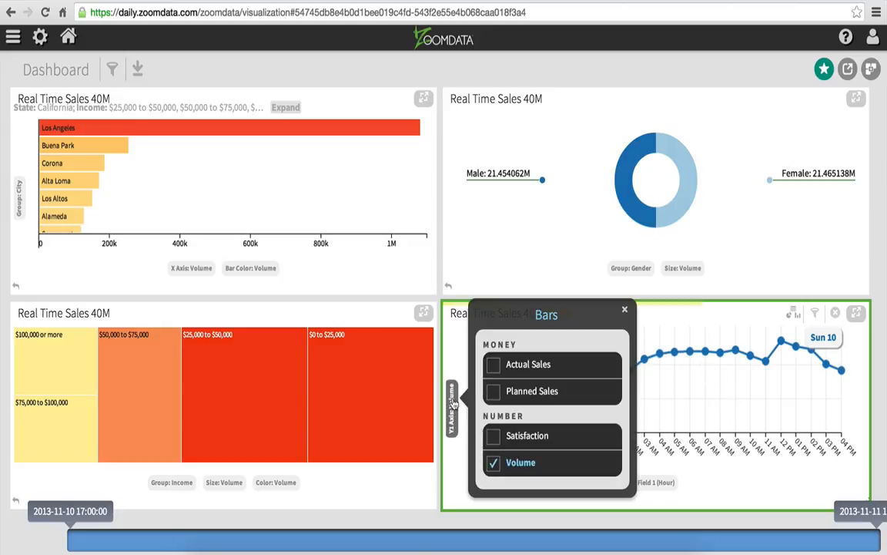
{"action": "left_click", "coordinate": [494, 466]}
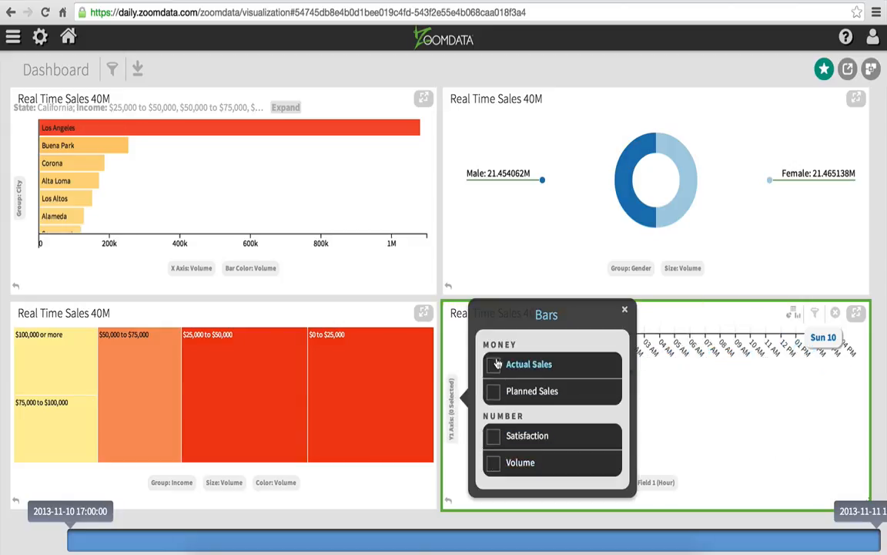
{"action": "left_click", "coordinate": [495, 365]}
{"action": "left_click", "coordinate": [495, 393]}
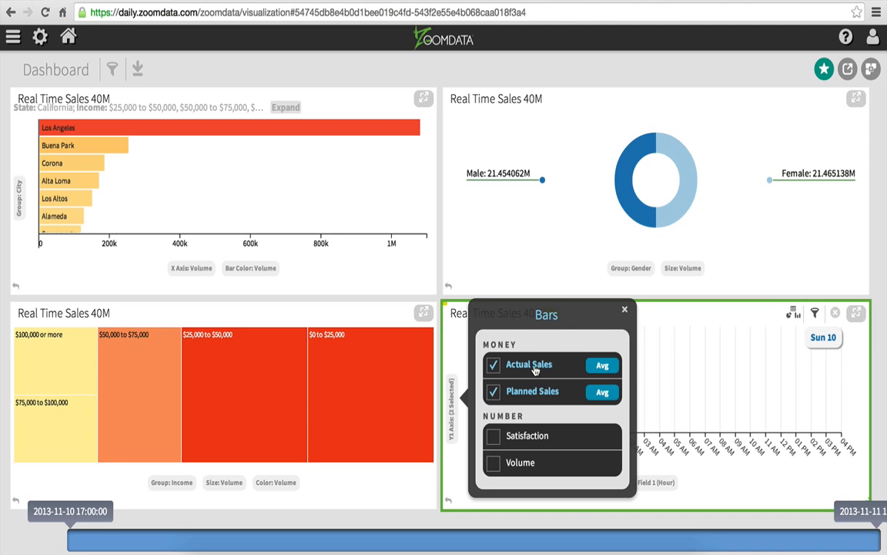
{"action": "left_click", "coordinate": [626, 312]}
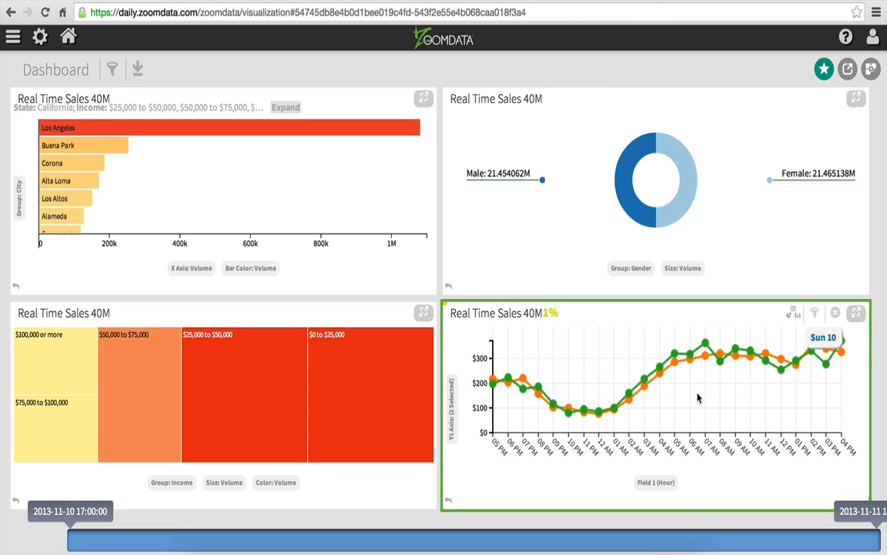
- Narrow the donut chart to about half its width and add a Scatter Plot from Real Time Sales 40M to the dashboard
{"action": "left_click", "coordinate": [730, 274]}
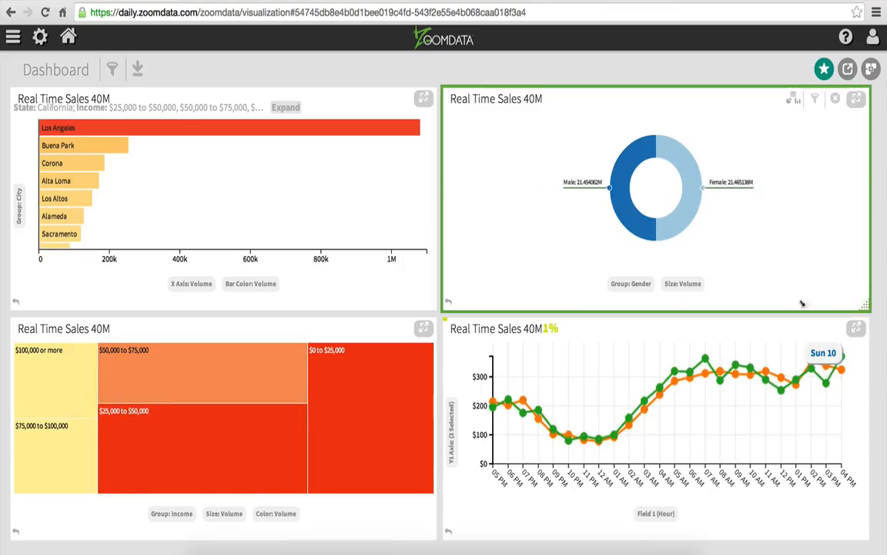
{"action": "left_click_drag", "start_coordinate": [656, 306], "coordinate": [655, 307]}
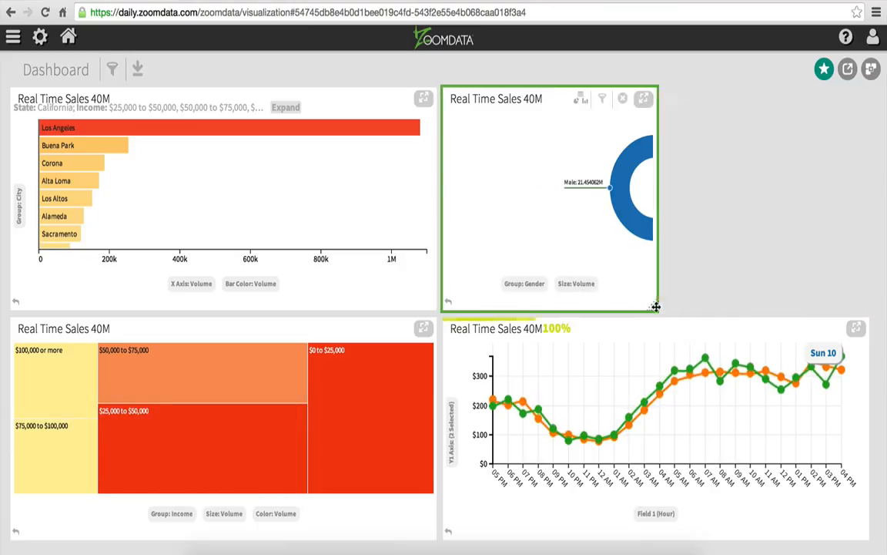
{"action": "left_click", "coordinate": [871, 69]}
{"action": "left_click", "coordinate": [749, 166]}
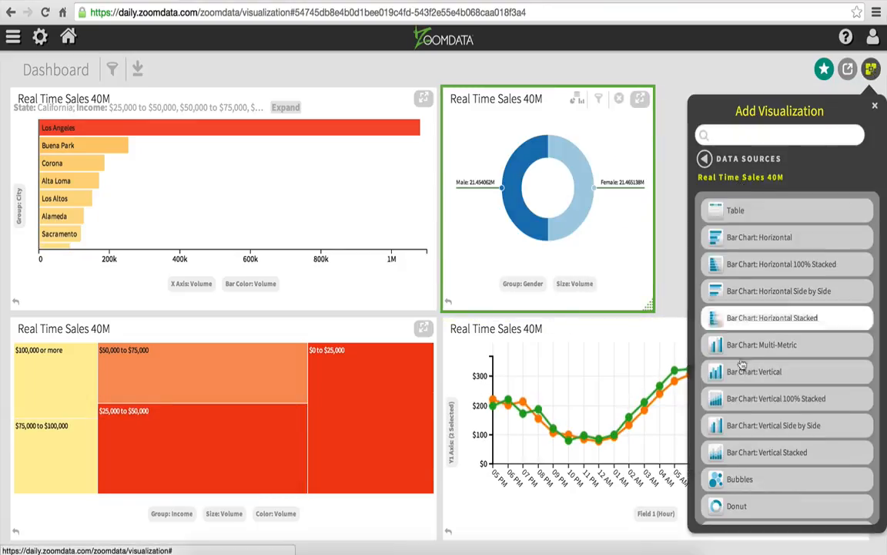
{"action": "scroll", "coordinate": [736, 416], "scroll_direction": "down", "scroll_amount": 3}
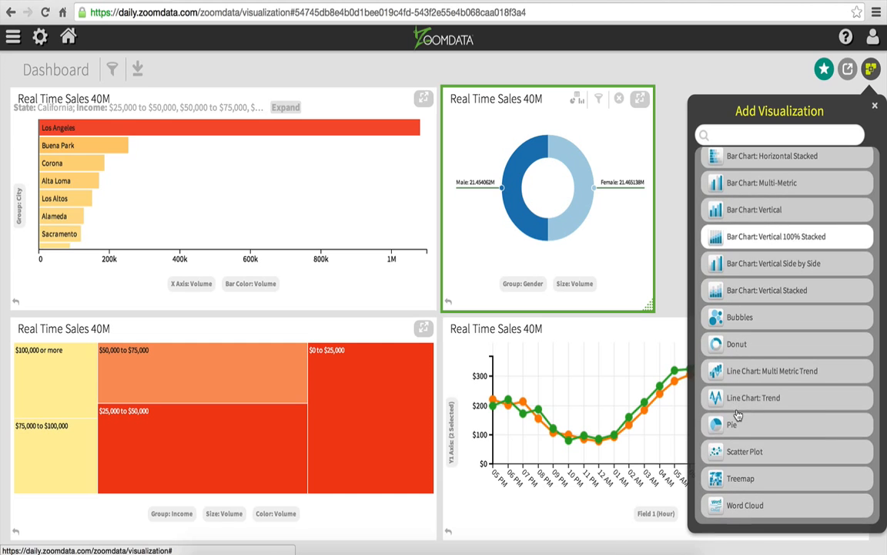
{"action": "left_click", "coordinate": [731, 452]}
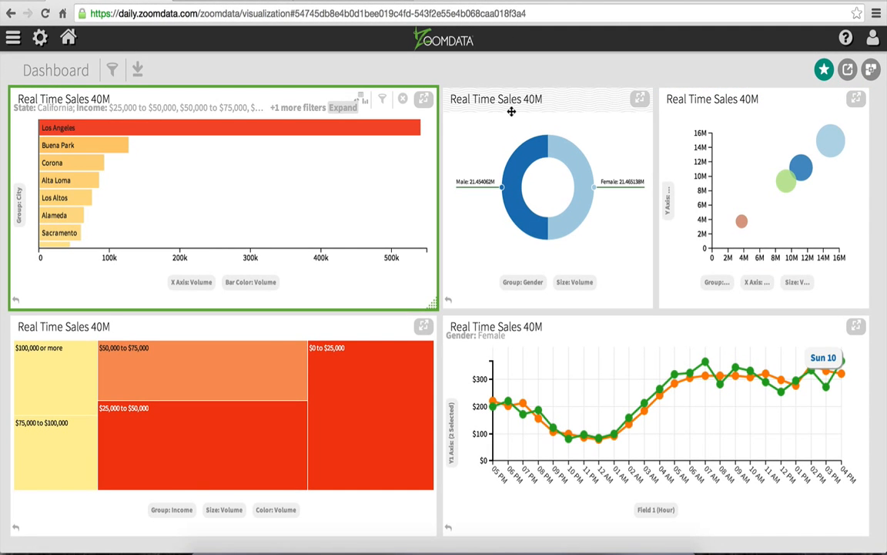
- Filter all other charts by the treemap's $0 to $25,000 income block and by the scatter plot's Books bubble
{"action": "left_click", "coordinate": [339, 376]}
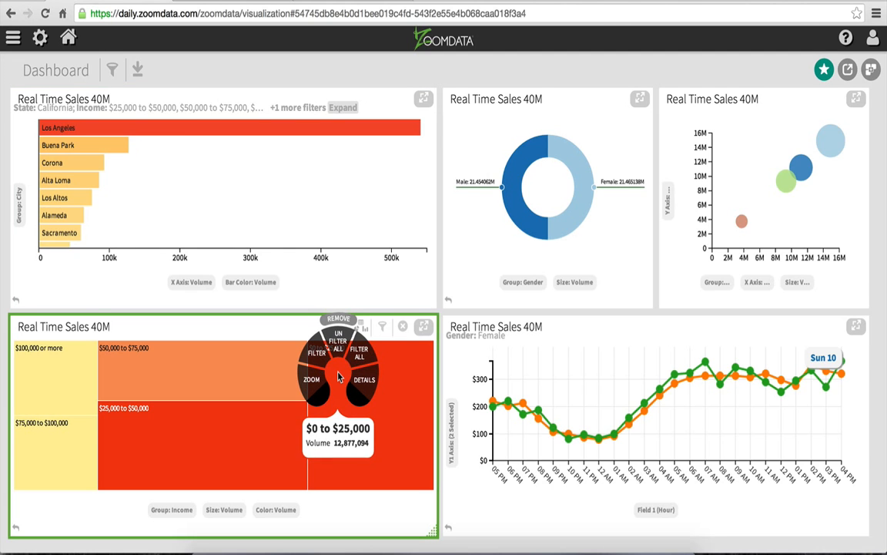
{"action": "left_click", "coordinate": [359, 351]}
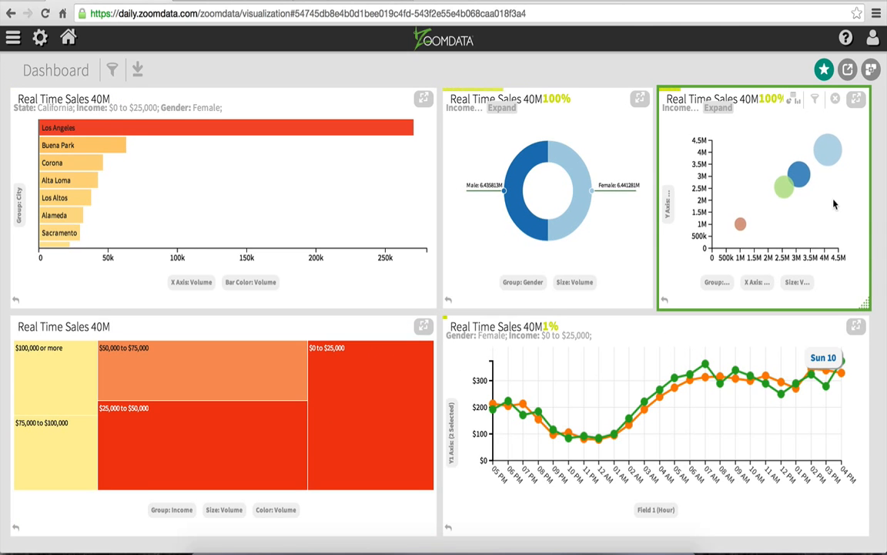
{"action": "left_click", "coordinate": [836, 145]}
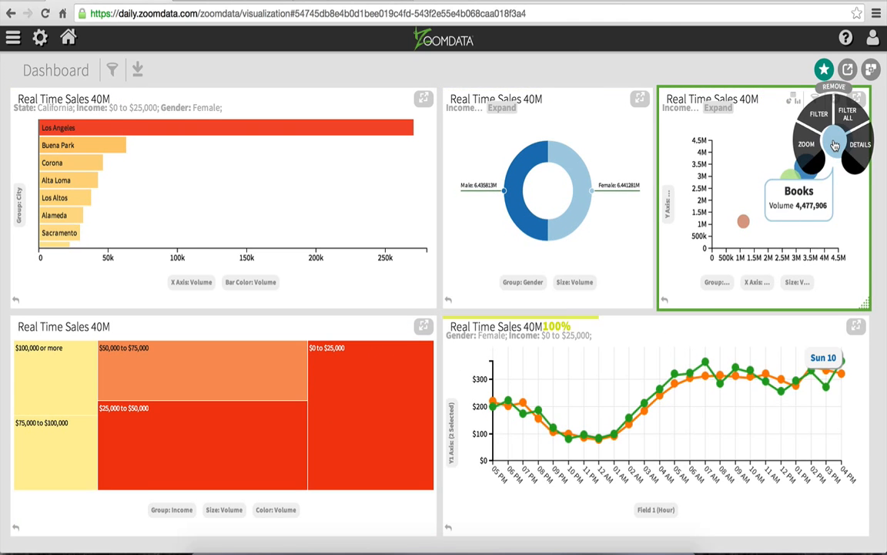
{"action": "left_click", "coordinate": [847, 115]}
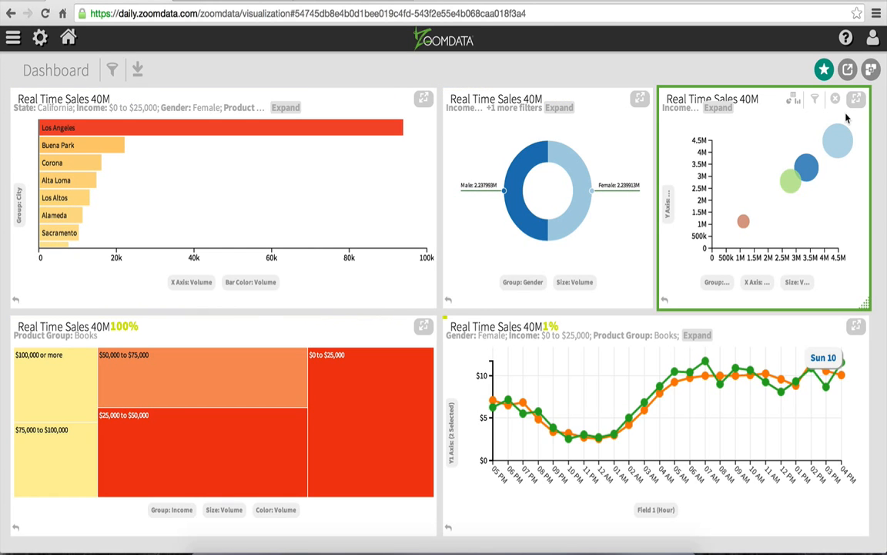
- Zoom into the scatter plot's Books bubble by Product Category
{"action": "left_click", "coordinate": [833, 145]}
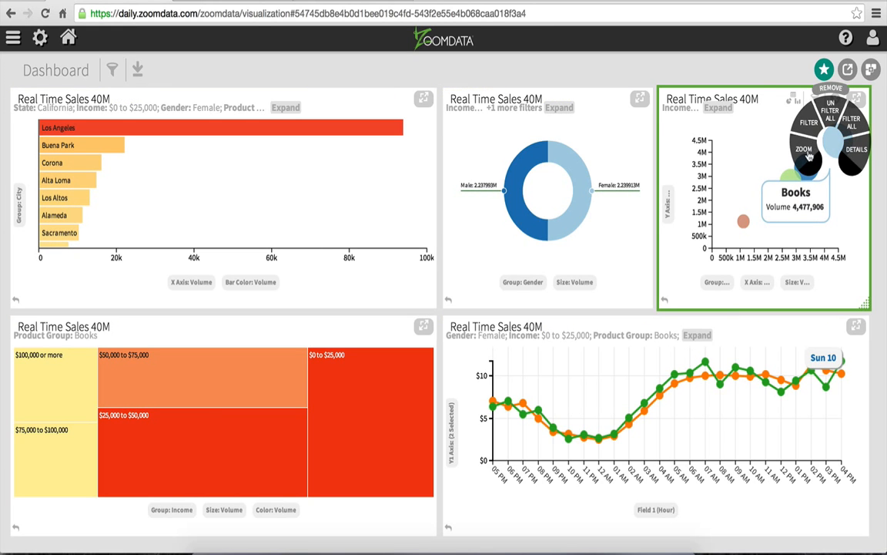
{"action": "left_click", "coordinate": [804, 149]}
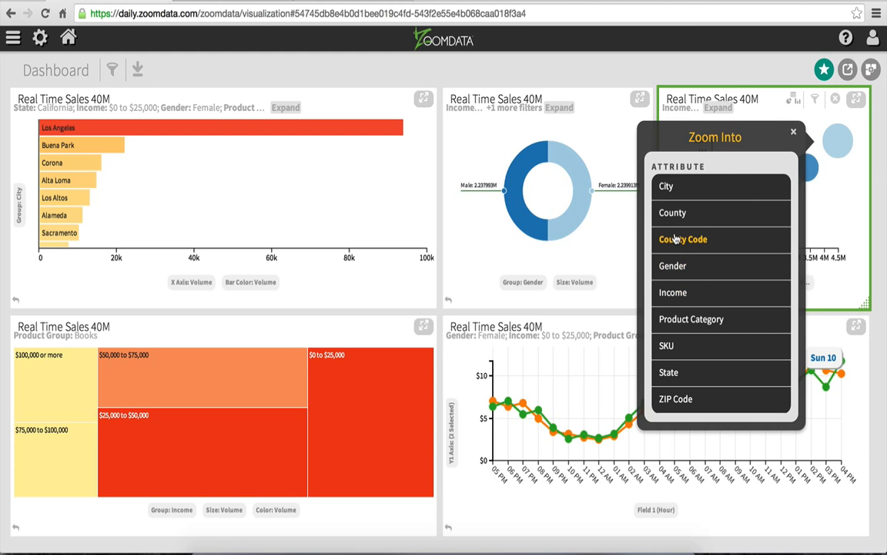
{"action": "left_click", "coordinate": [675, 316]}
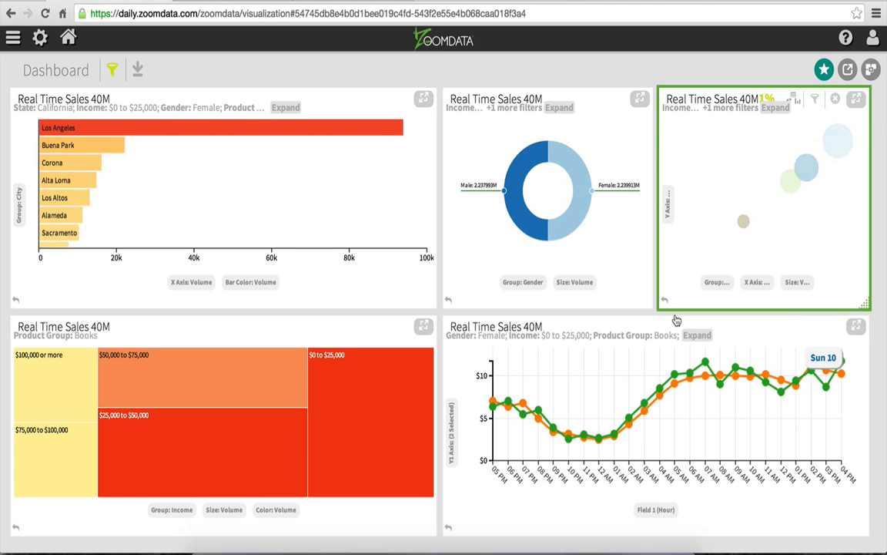
- Maximize the scatter plot, enlarge the area around its clustered bubbles and inspect the individual product categories
{"action": "left_click", "coordinate": [856, 101]}
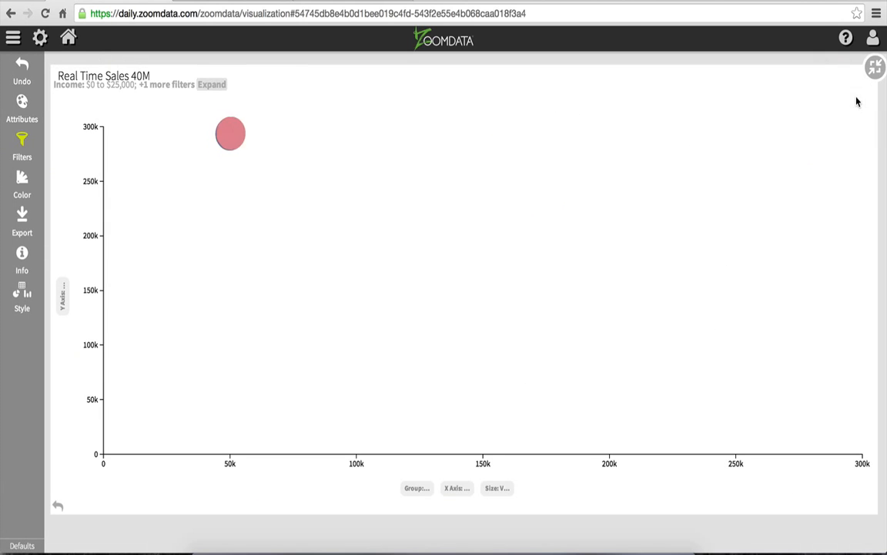
{"action": "mouse_move", "coordinate": [817, 151]}
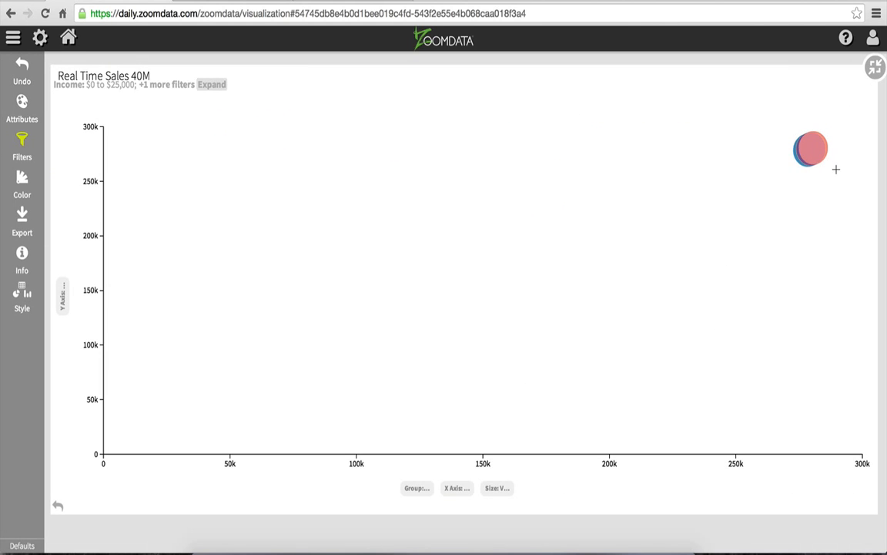
{"action": "left_click_drag", "start_coordinate": [831, 180], "coordinate": [781, 122]}
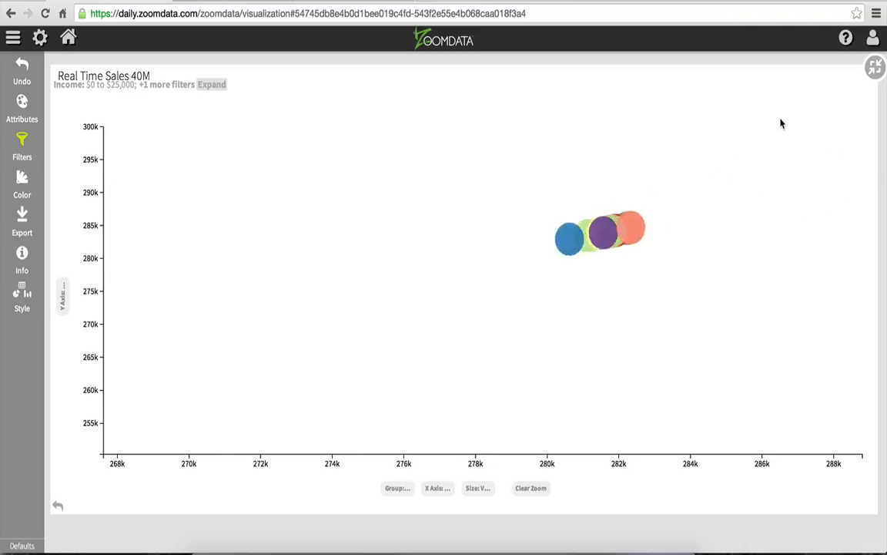
{"action": "left_click_drag", "start_coordinate": [445, 238], "coordinate": [616, 294]}
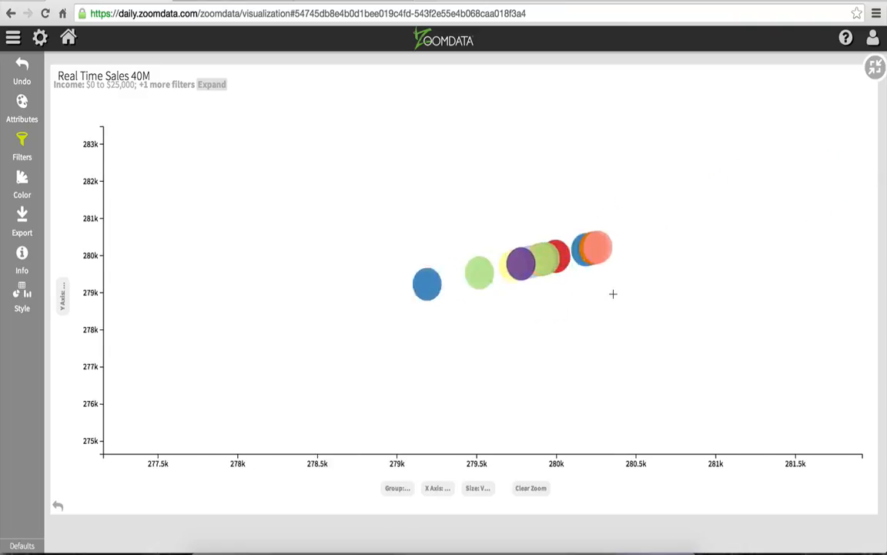
{"action": "mouse_move", "coordinate": [628, 240]}
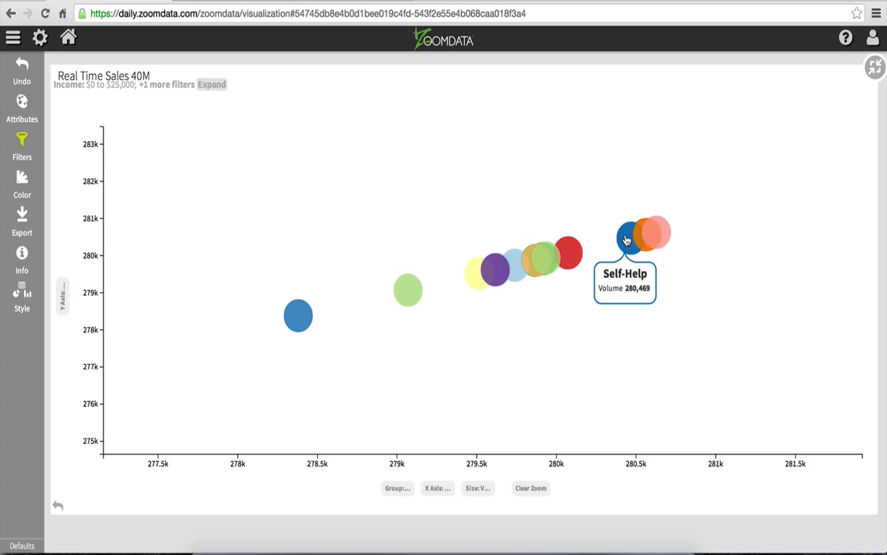
{"action": "mouse_move", "coordinate": [654, 235]}
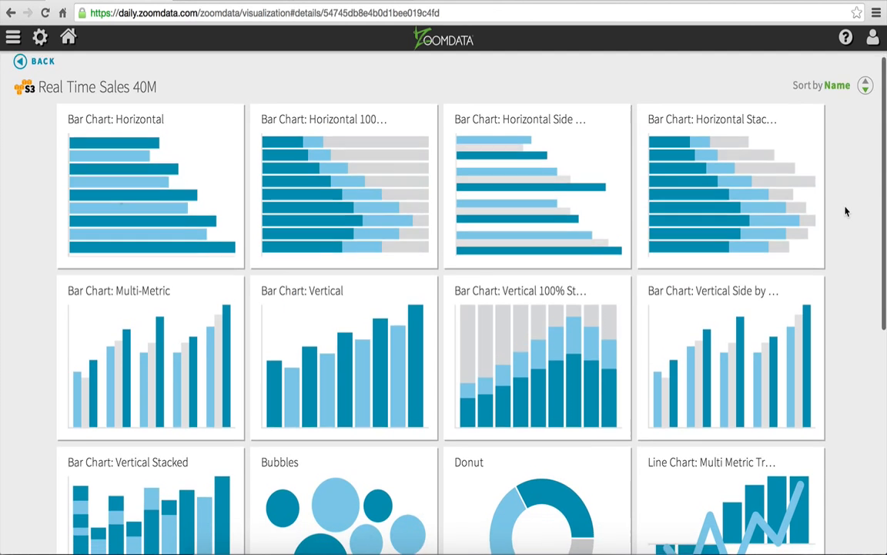
- Open Real Time Sales 40M as a Table and sort its cities by $0 to $25,000 Volume in descending order
{"action": "scroll", "coordinate": [847, 208], "scroll_direction": "down", "scroll_amount": 5}
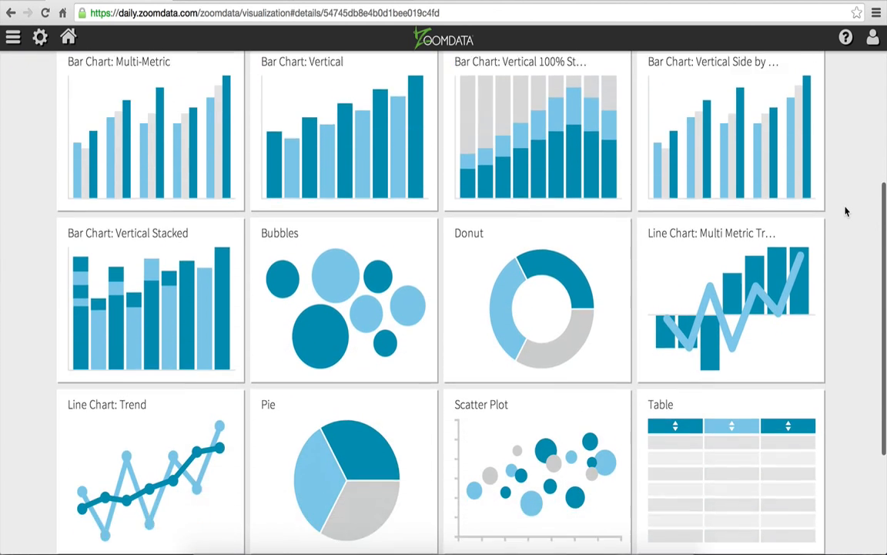
{"action": "left_click", "coordinate": [712, 392]}
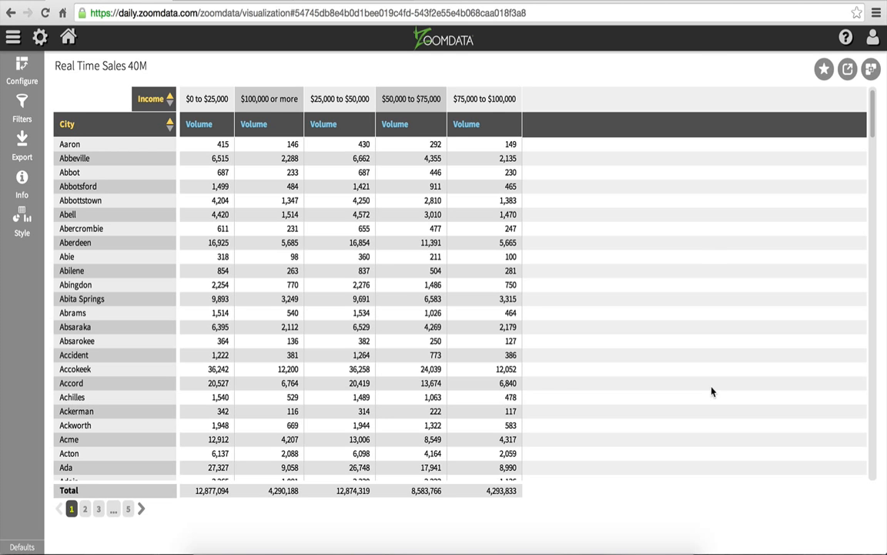
{"action": "left_click", "coordinate": [228, 130]}
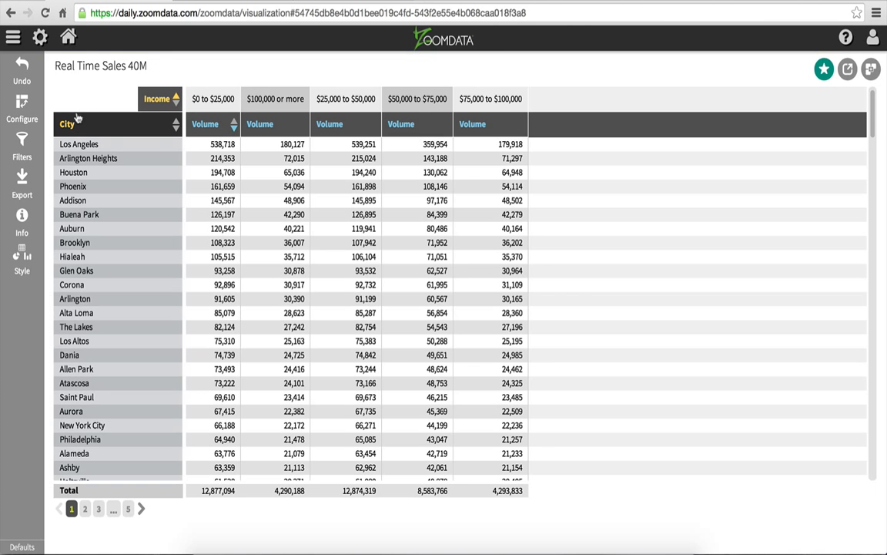
- Add Gender as a second row attribute below City in the Real Time Sales 40M table
{"action": "left_click", "coordinate": [21, 106]}
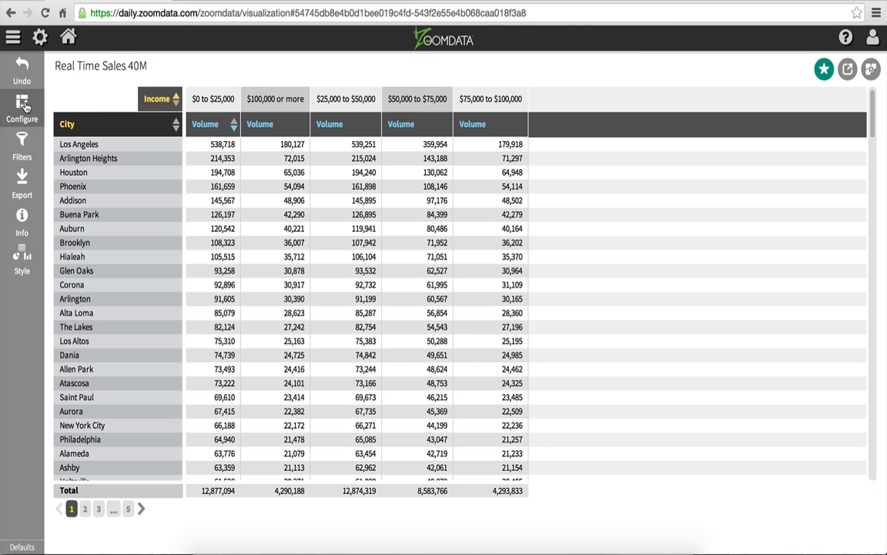
{"action": "left_click", "coordinate": [61, 156]}
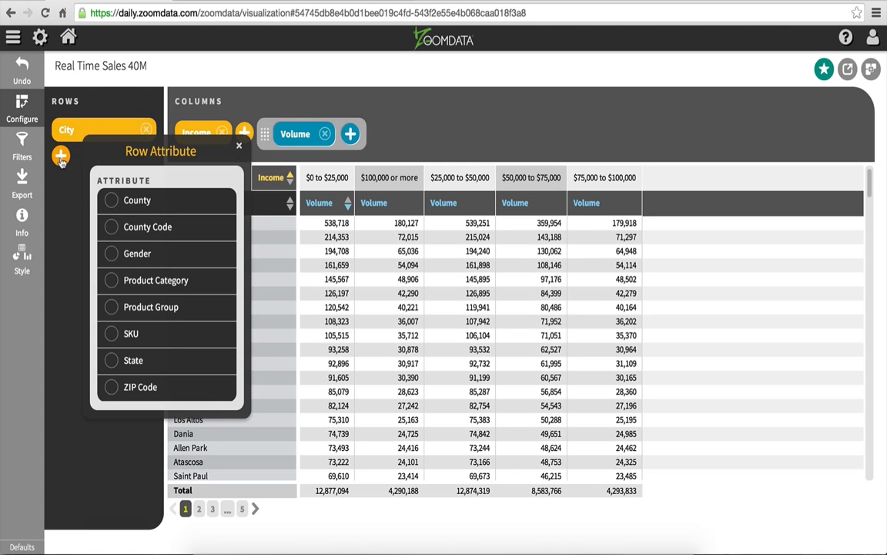
{"action": "left_click", "coordinate": [108, 253]}
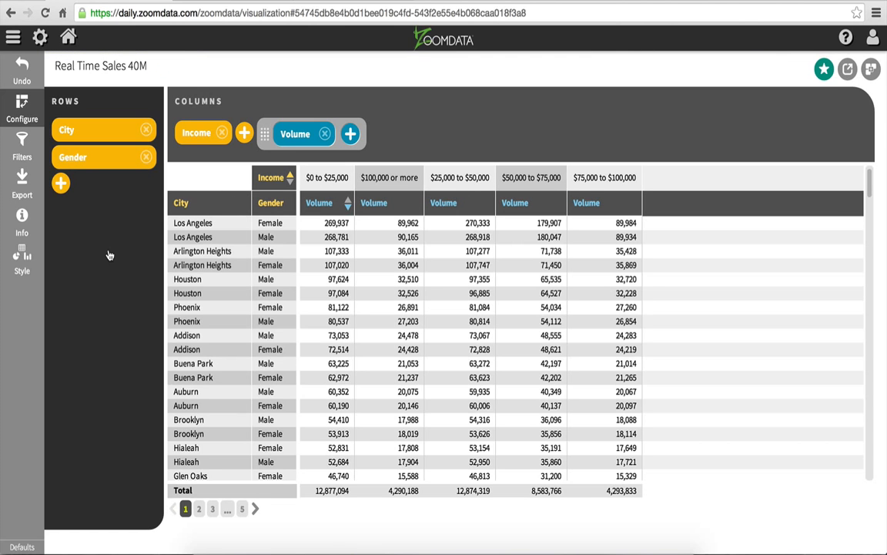
- Filter the table by Gender to include only Female, and dismiss the filter settings
{"action": "left_click", "coordinate": [24, 143]}
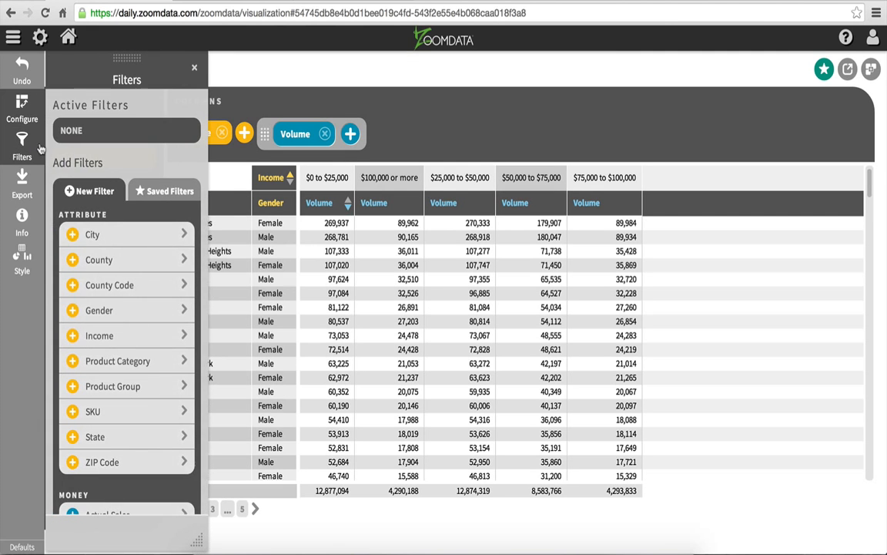
{"action": "left_click", "coordinate": [104, 309]}
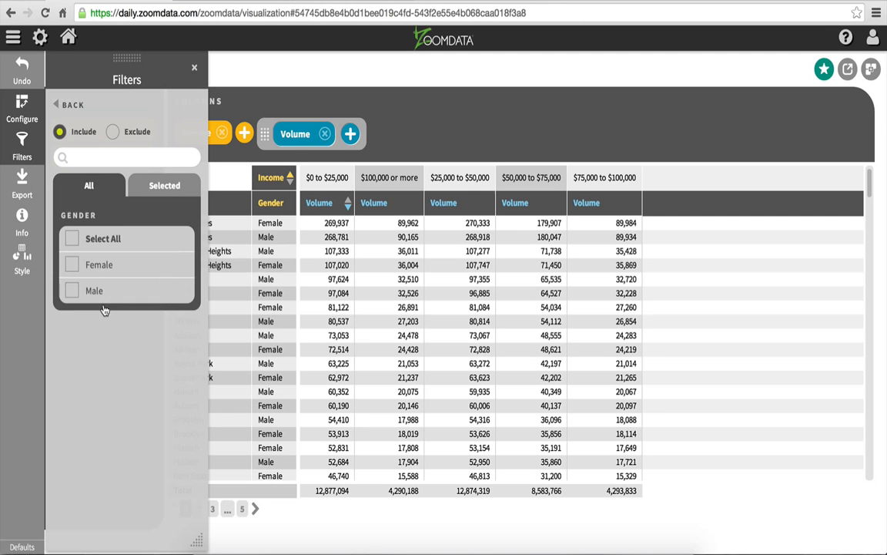
{"action": "left_click", "coordinate": [85, 266]}
{"action": "left_click", "coordinate": [89, 531]}
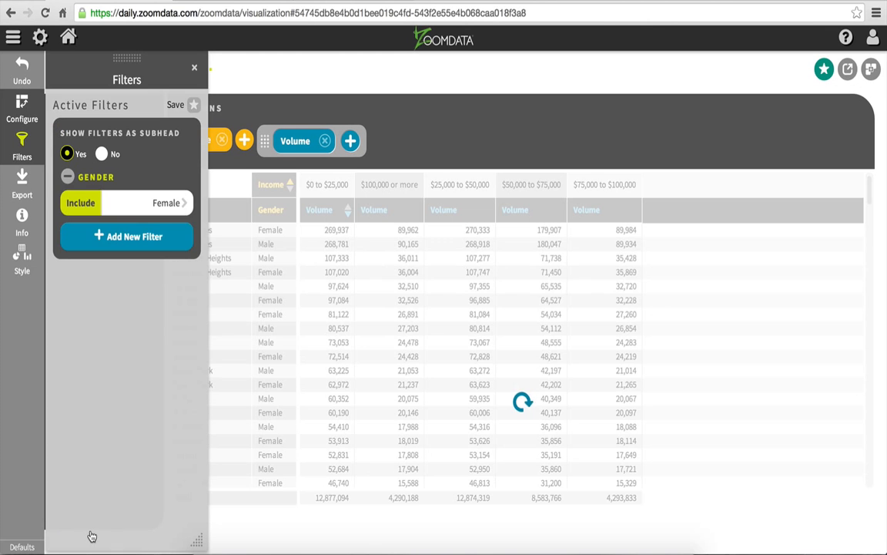
{"action": "left_click", "coordinate": [194, 70]}
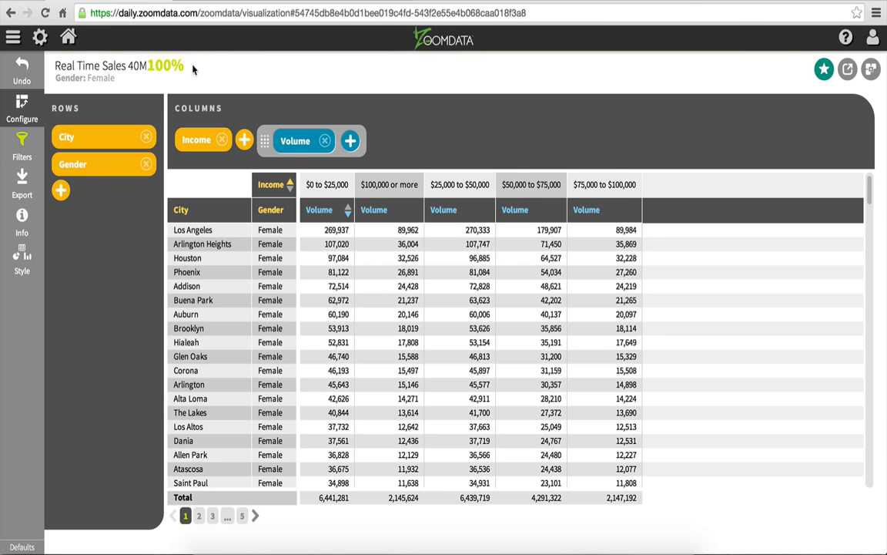
- Move Income from the columns to the rows below Gender, and add the Actual Sales, Planned Sales and Satisfaction metrics as columns
{"action": "left_click_drag", "start_coordinate": [205, 142], "coordinate": [113, 195]}
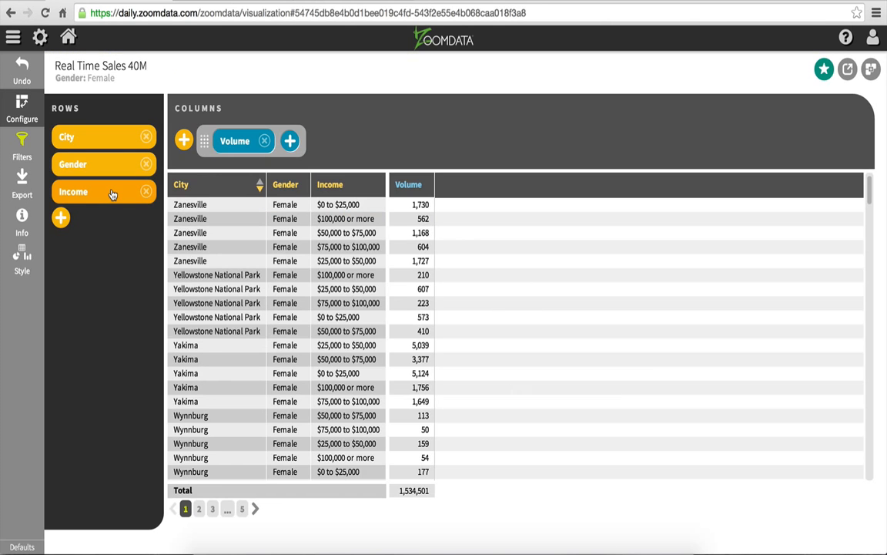
{"action": "left_click", "coordinate": [290, 142]}
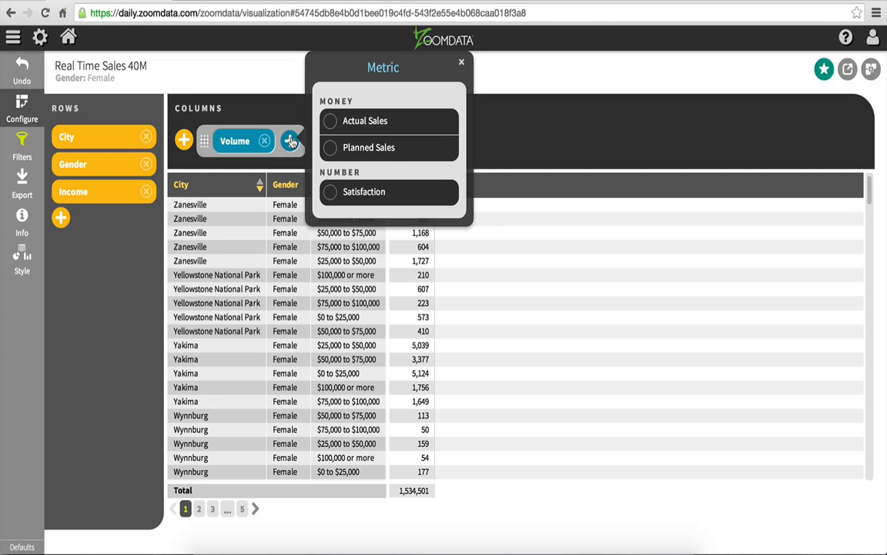
{"action": "left_click", "coordinate": [342, 121]}
{"action": "left_click", "coordinate": [391, 142]}
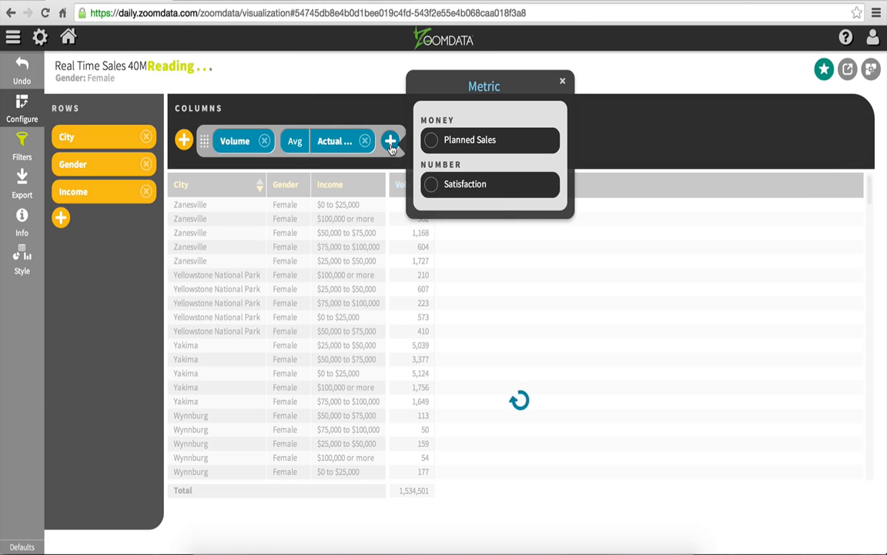
{"action": "left_click", "coordinate": [432, 141]}
{"action": "left_click", "coordinate": [491, 142]}
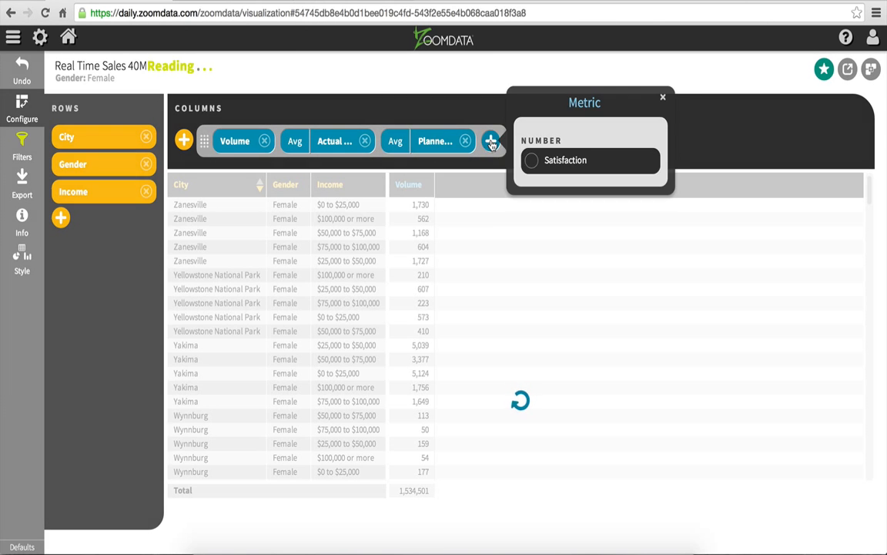
{"action": "left_click", "coordinate": [530, 162]}
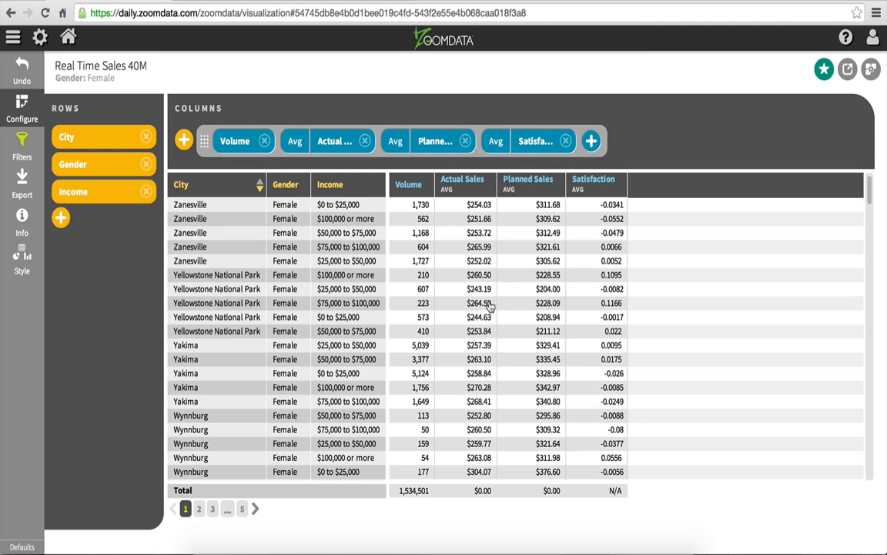
- Export page 2 of the table as a PNG screenshot and open the downloaded image
{"action": "scroll", "coordinate": [490, 305], "scroll_direction": "down", "scroll_amount": 20}
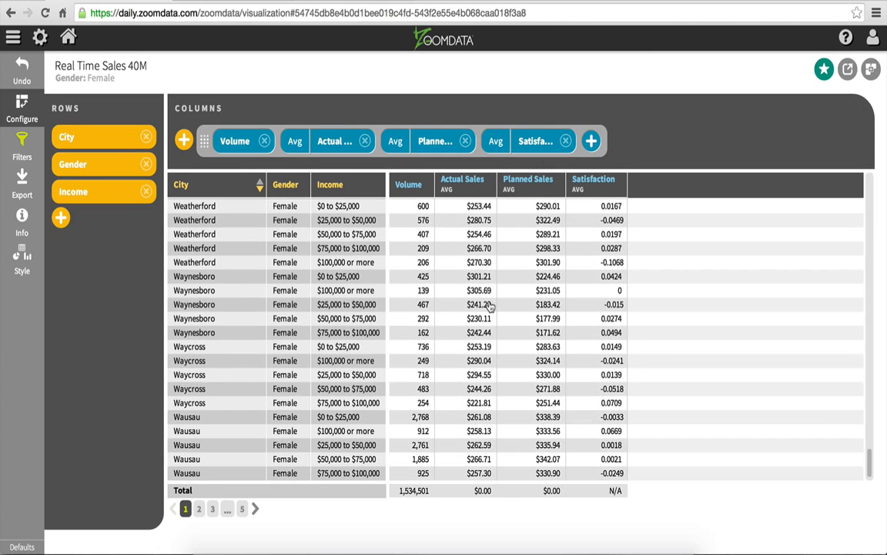
{"action": "left_click", "coordinate": [199, 509]}
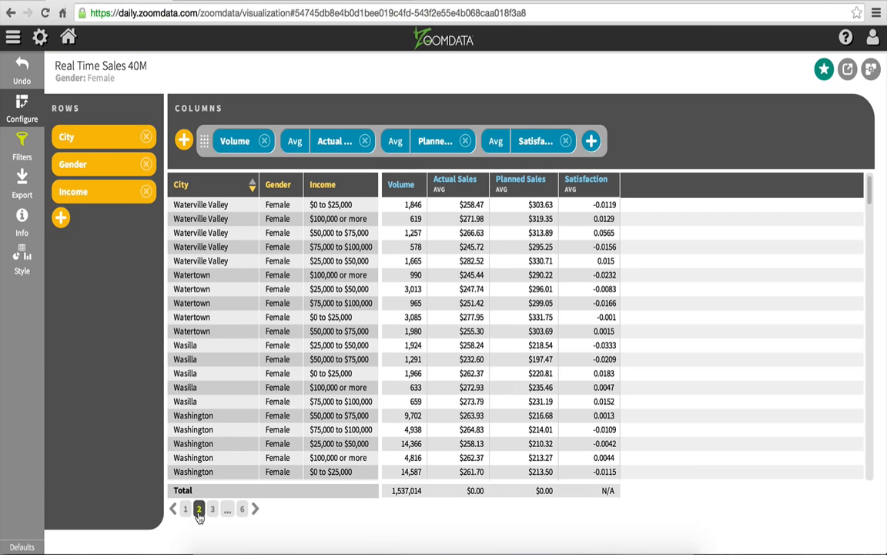
{"action": "left_click", "coordinate": [15, 187]}
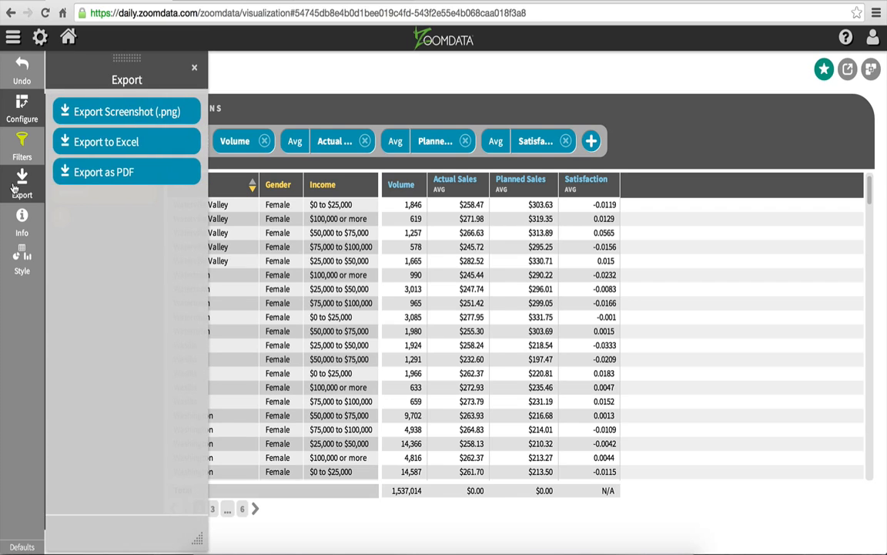
{"action": "left_click", "coordinate": [114, 112]}
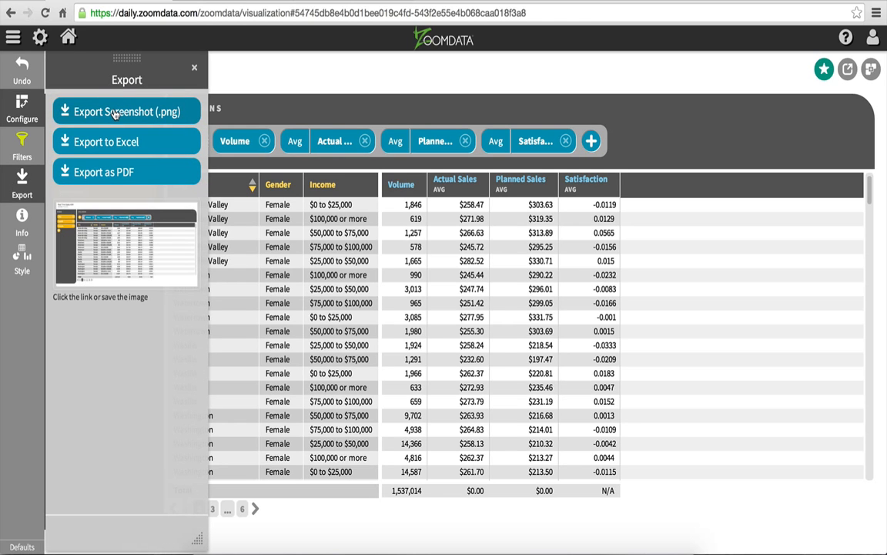
{"action": "left_click", "coordinate": [118, 263]}
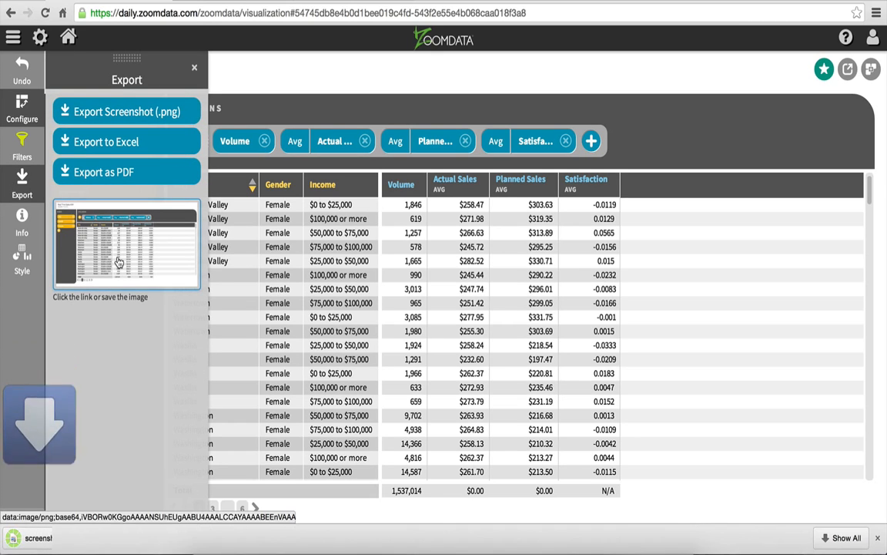
{"action": "left_click", "coordinate": [56, 537]}
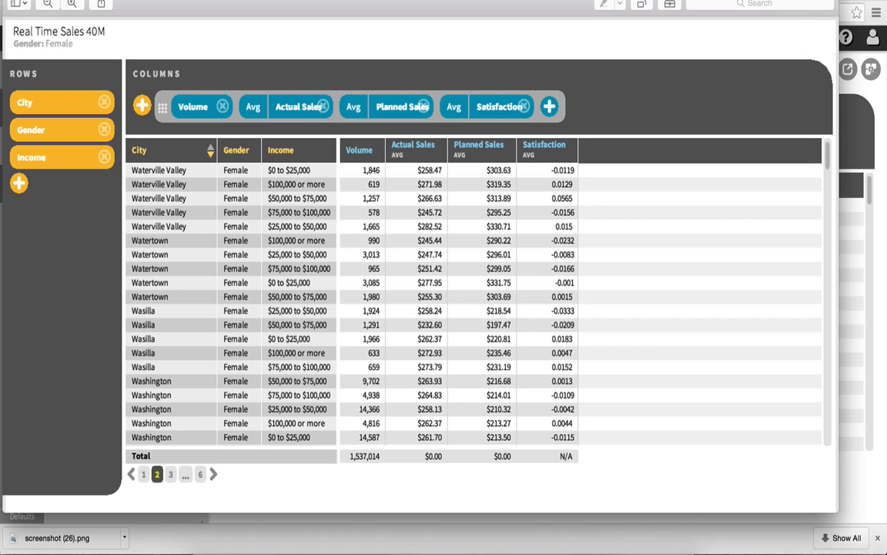
{"action": "left_click", "coordinate": [432, 1]}
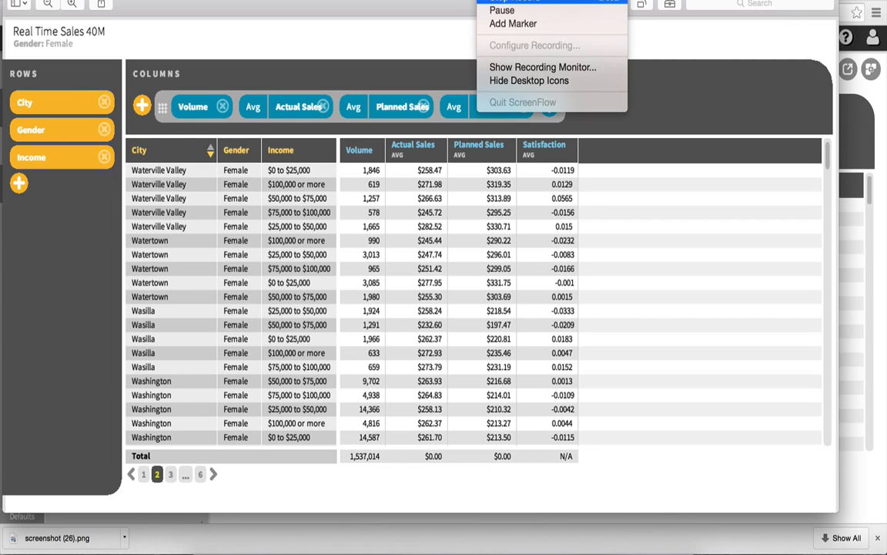